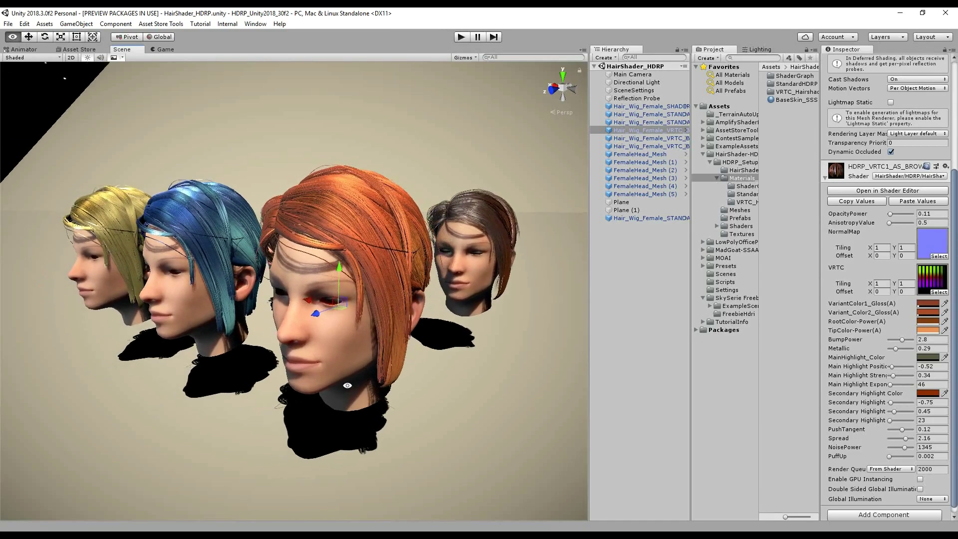
Step: Zoom and orbit the Scene view in on the row of heads and the orange wig
alt+right_drag(417, 309, 417, 302)
alt+drag(416, 302, 422, 324)
alt+right_drag(422, 324, 419, 374)
alt+drag(417, 408, 404, 418)
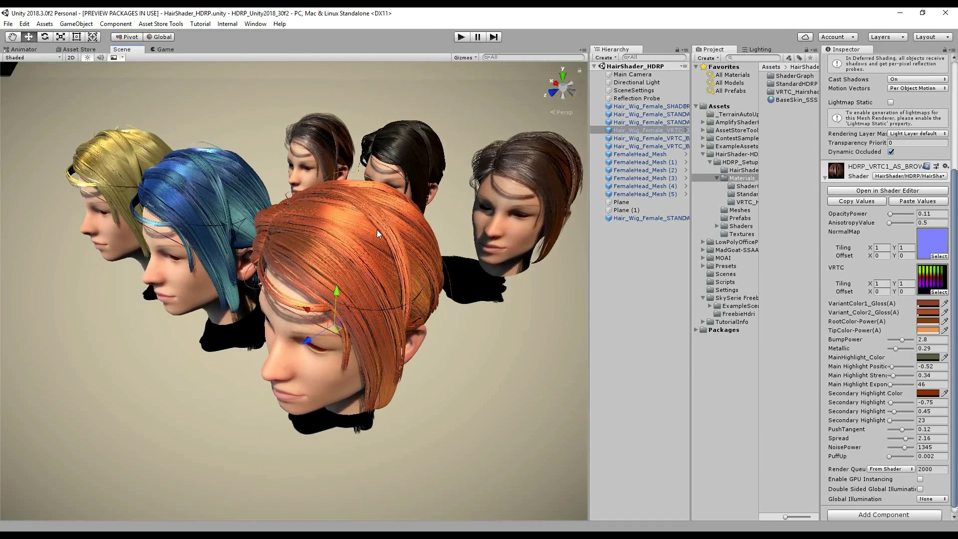
alt+right_drag(376, 230, 368, 331)
alt+right_drag(421, 264, 421, 432)
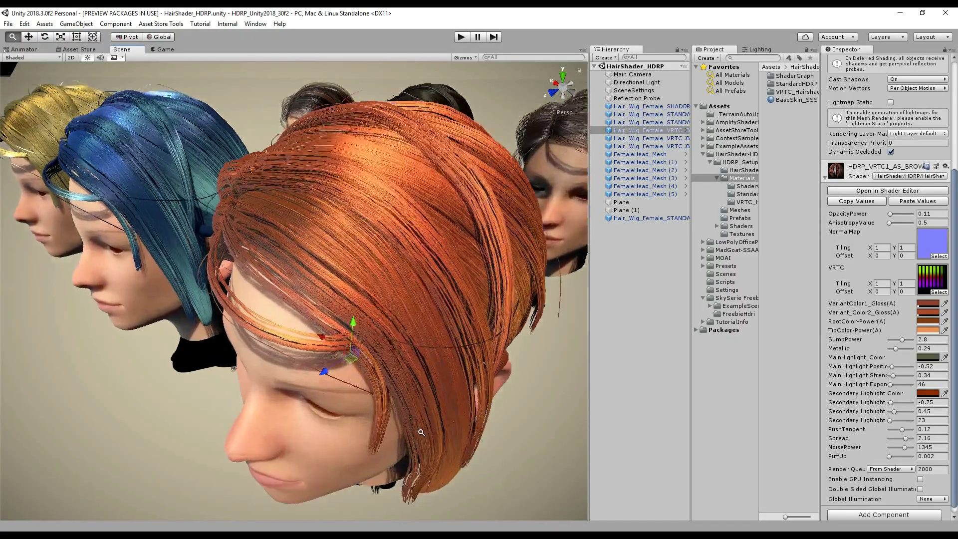
alt+drag(421, 432, 333, 200)
Step: Select a back head's wig for a frontal close-up, then pull back over several heads
click(333, 199)
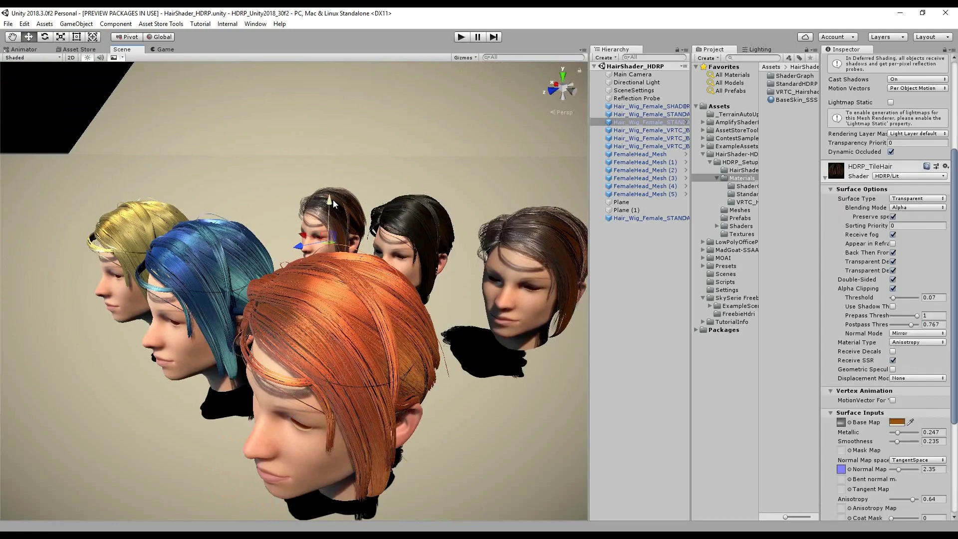
alt+right_drag(333, 200, 342, 324)
alt+drag(341, 324, 346, 178)
alt+right_drag(374, 202, 375, 97)
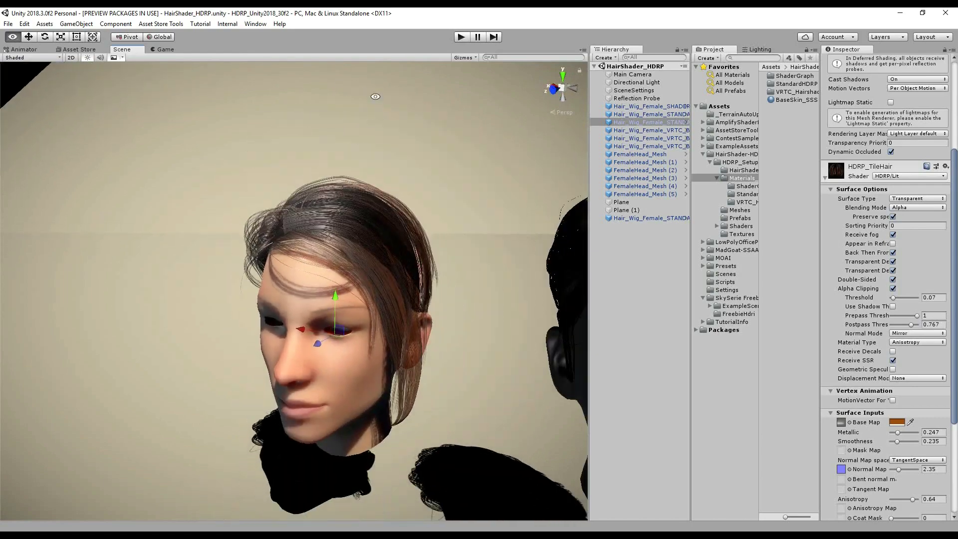
alt+middle_drag(439, 354, 342, 349)
alt+right_drag(341, 348, 330, 227)
alt+middle_drag(348, 366, 281, 358)
alt+right_drag(294, 355, 405, 331)
Step: Select the front head's wig and slide it to the right, off the head
click(423, 348)
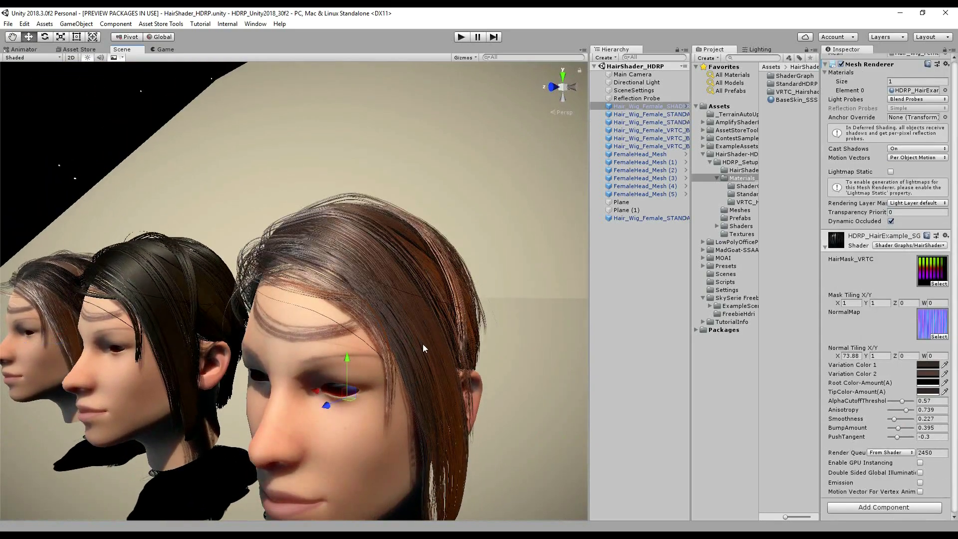
drag(319, 394, 379, 398)
key(ctrl+z)
alt+drag(413, 355, 419, 346)
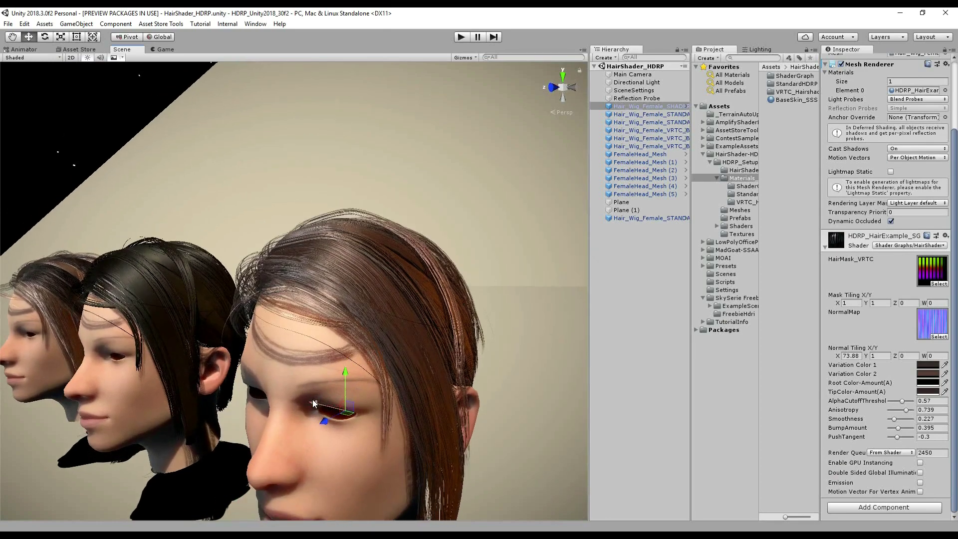
drag(317, 405, 387, 411)
alt+middle_drag(404, 373, 321, 319)
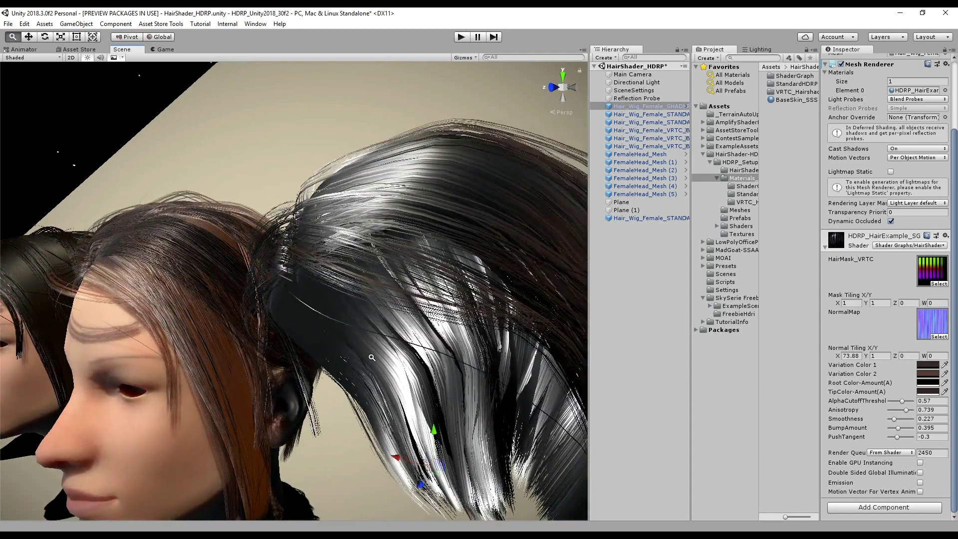
Step: Lower the wig's anisotropy to 0.33 and set a dark brown root colour (hex 251310)
scroll(387, 338, down, 3)
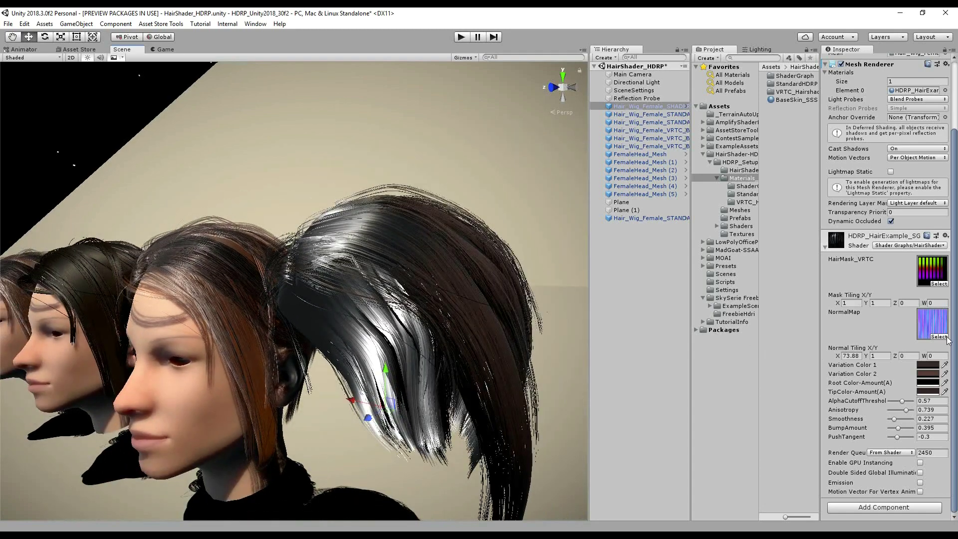
click(929, 377)
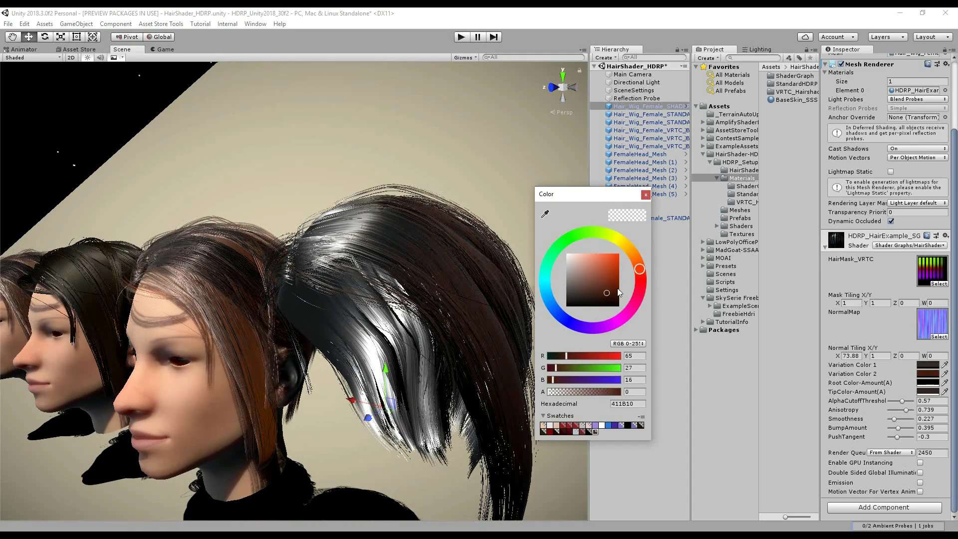
click(645, 194)
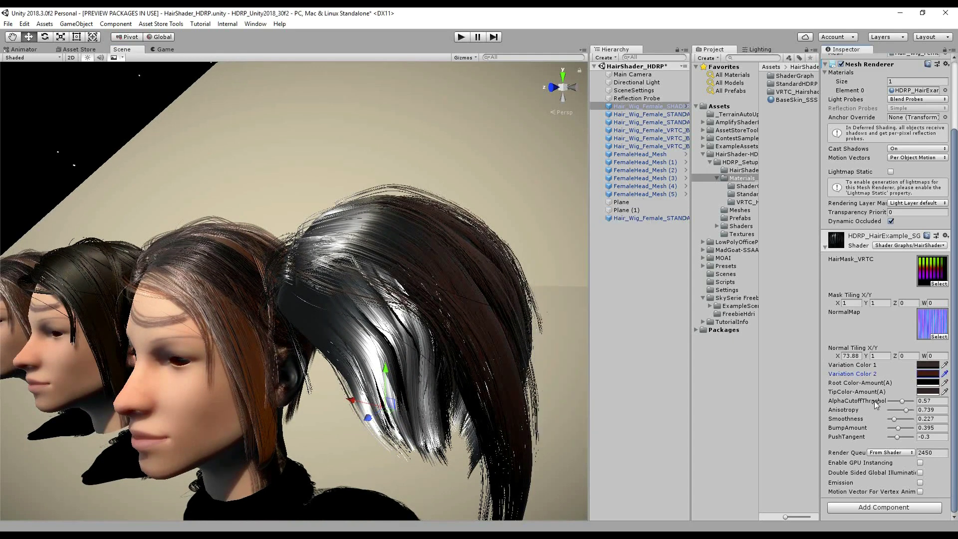
drag(906, 410, 897, 426)
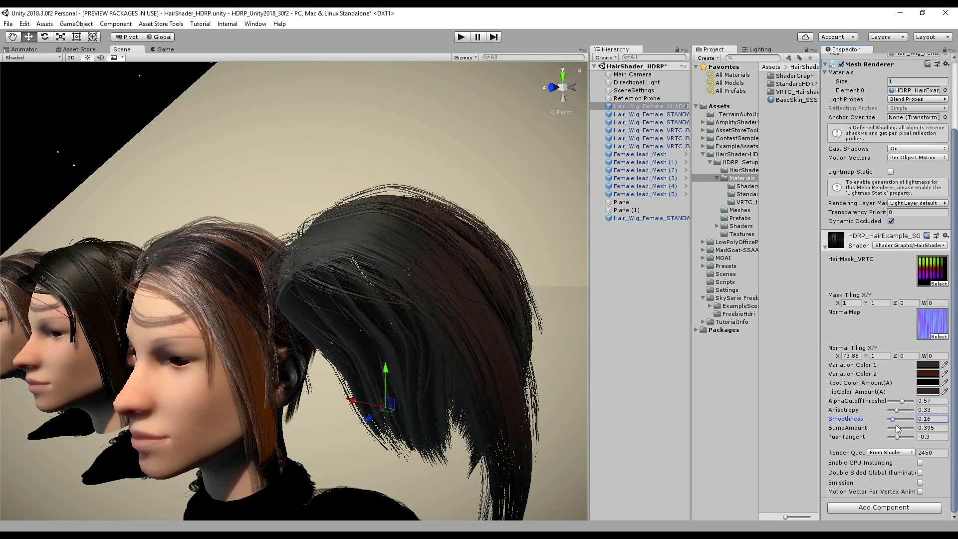
click(929, 383)
mouse_move(644, 283)
mouse_down()
mouse_move(640, 273)
mouse_move(597, 300)
mouse_up()
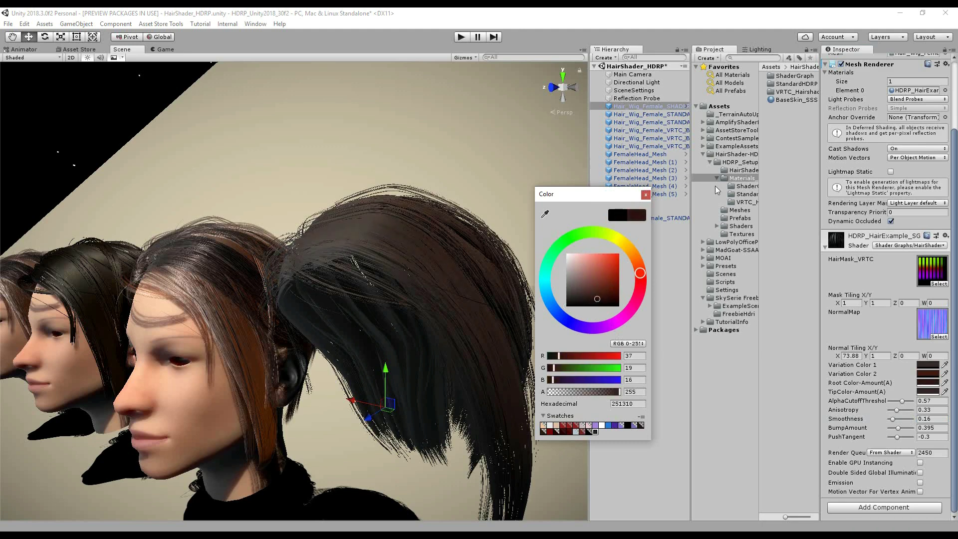
Step: Move the wig back onto the front head with Position X -0.6, then view three heads
click(645, 193)
scroll(906, 166, up, 4)
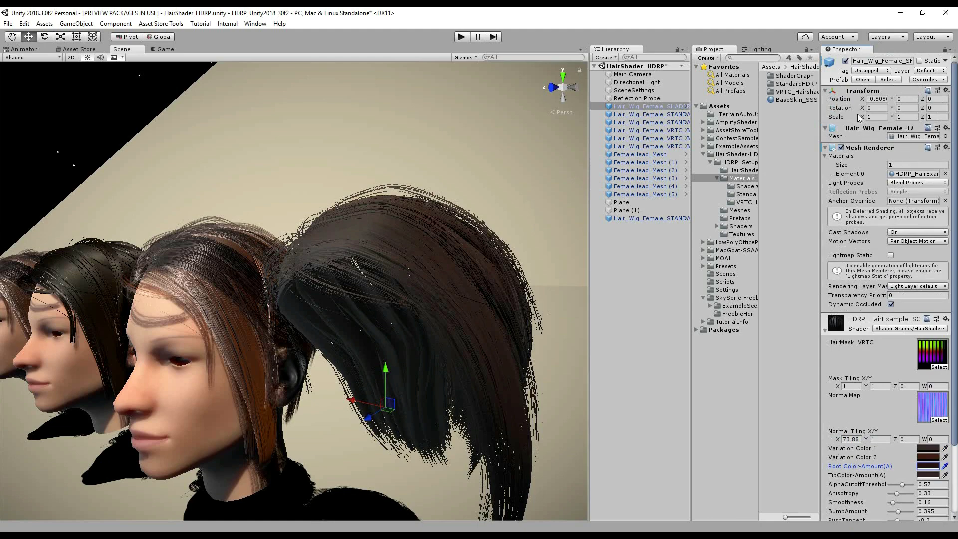
drag(380, 390, 286, 386)
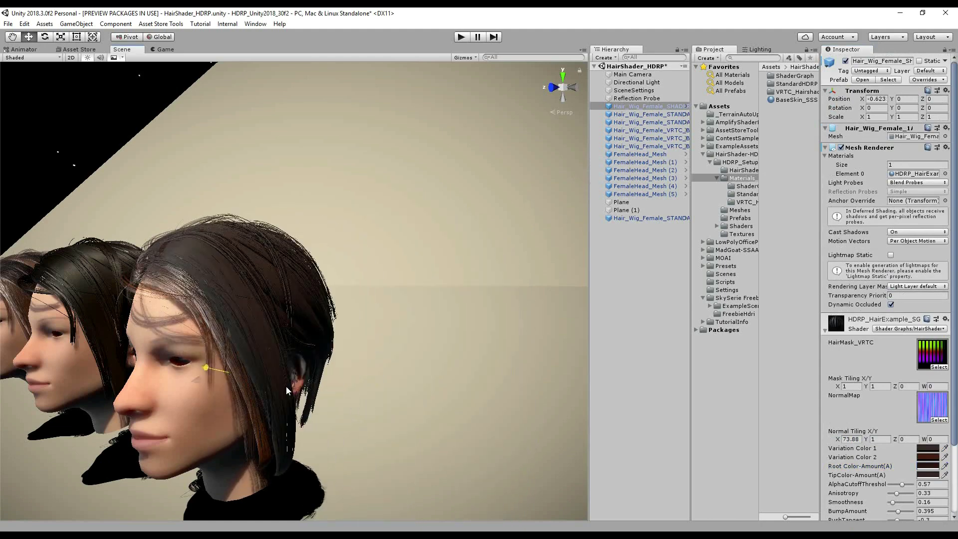
double_click(876, 99)
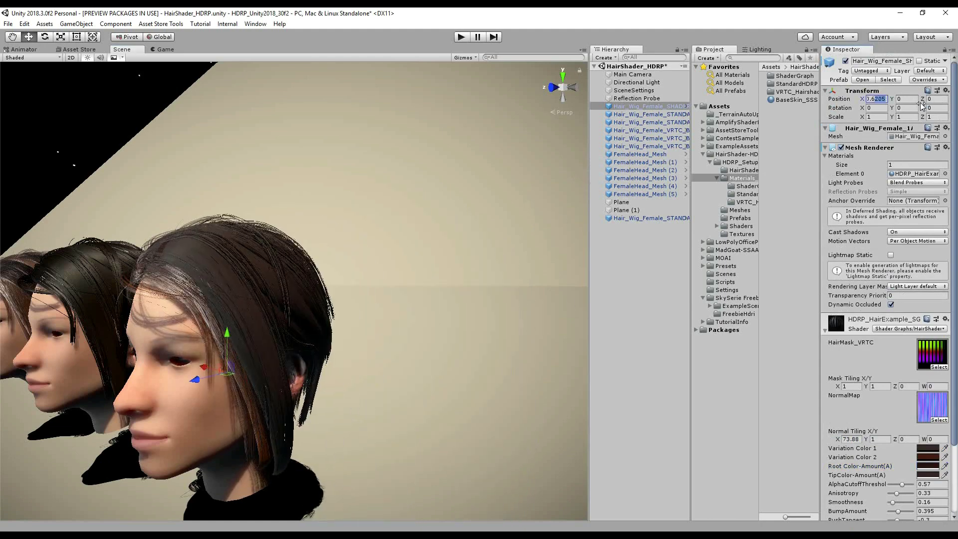
text(-0.6)
alt+drag(336, 207, 397, 230)
alt+right_drag(398, 230, 405, 265)
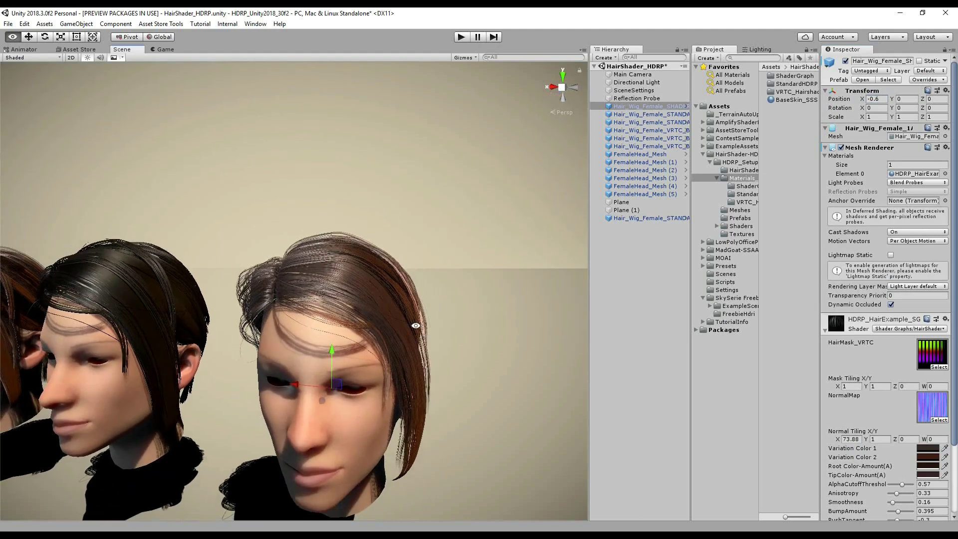
alt+right_drag(395, 314, 75, 289)
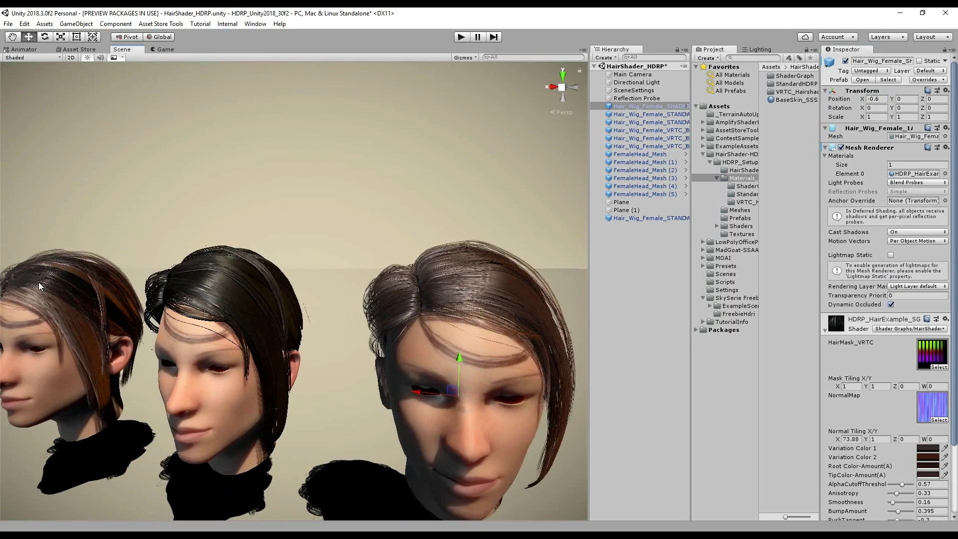
Step: Select the left head's wig and raise its HDRP_TileHair material Metallic to 0.543
click(40, 286)
scroll(839, 391, down, 3)
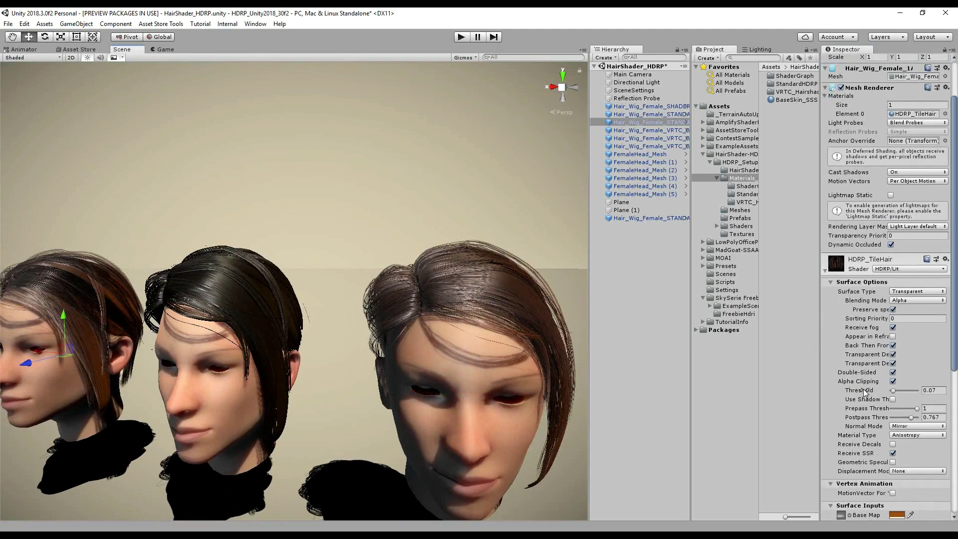
drag(820, 380, 726, 380)
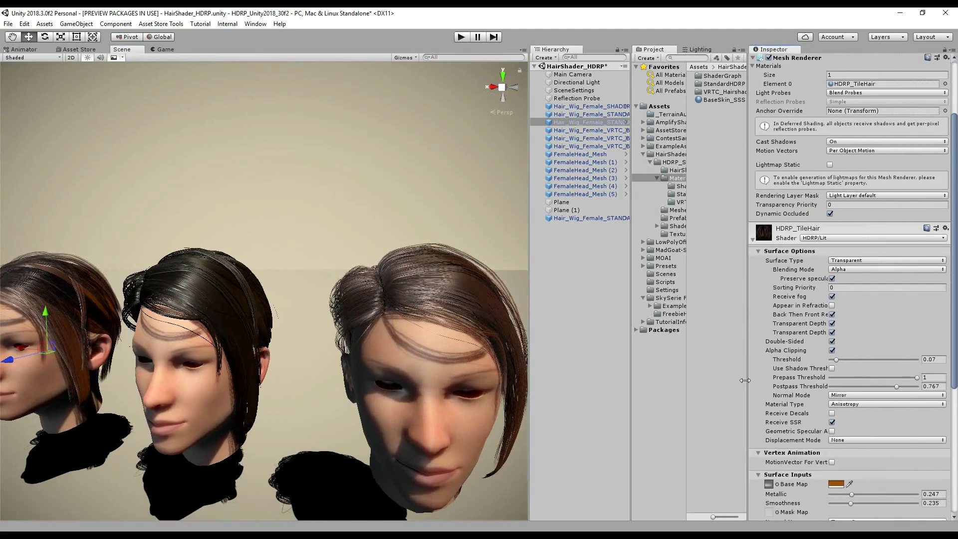
scroll(827, 370, down, 6)
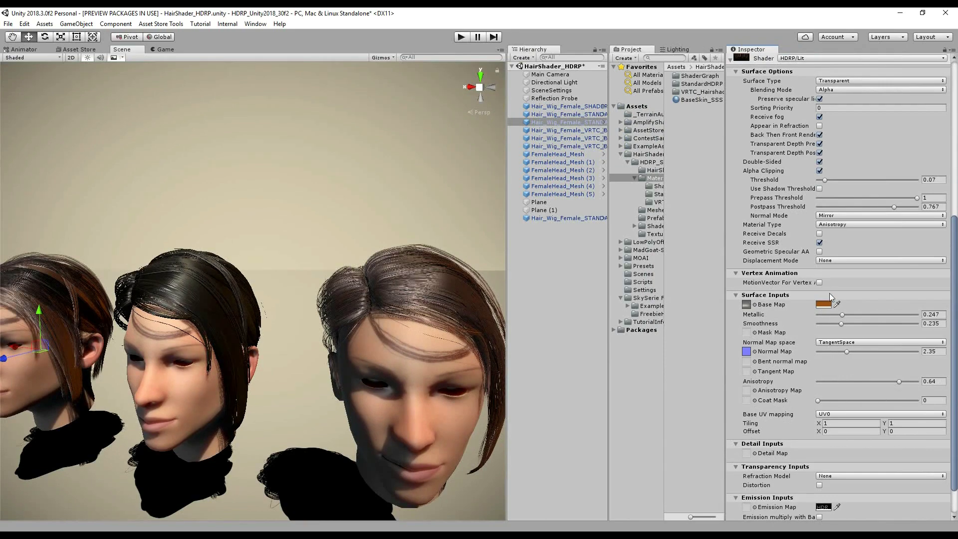
scroll(837, 226, up, 1)
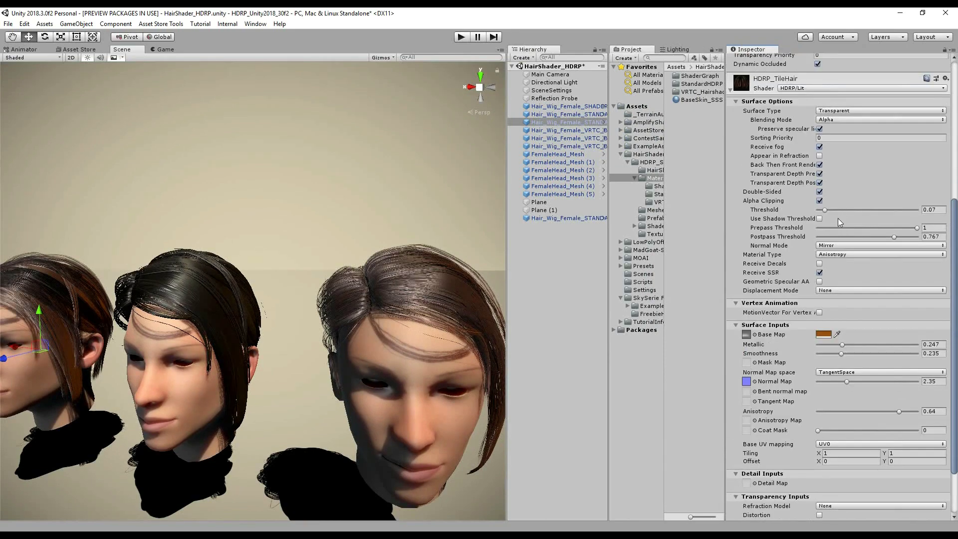
scroll(837, 217, down, 3)
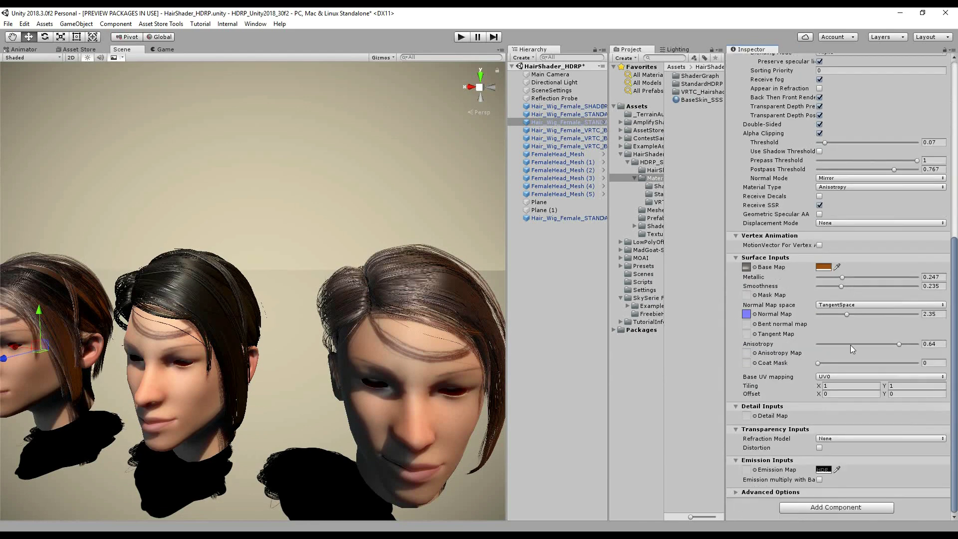
mouse_move(842, 277)
mouse_down()
mouse_move(900, 277)
mouse_move(829, 284)
mouse_move(840, 287)
mouse_up()
alt+drag(376, 285, 338, 273)
alt+right_drag(353, 303, 390, 313)
alt+scroll(390, 312, down, 8)
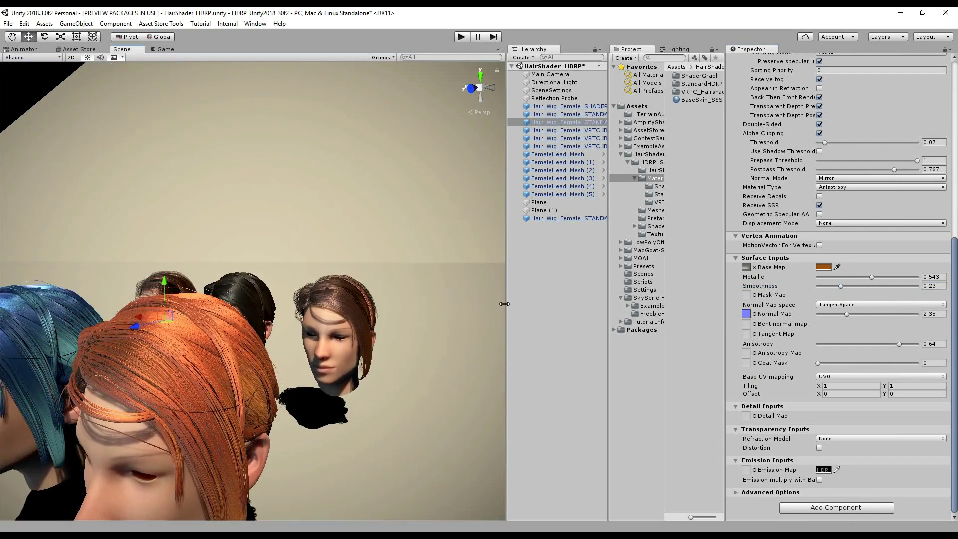
Step: Frame the row of heads, then select SceneSettings and Main Camera to show its TAA Post Process Layer
drag(504, 304, 601, 304)
alt+right_drag(422, 346, 337, 324)
alt+drag(338, 324, 397, 321)
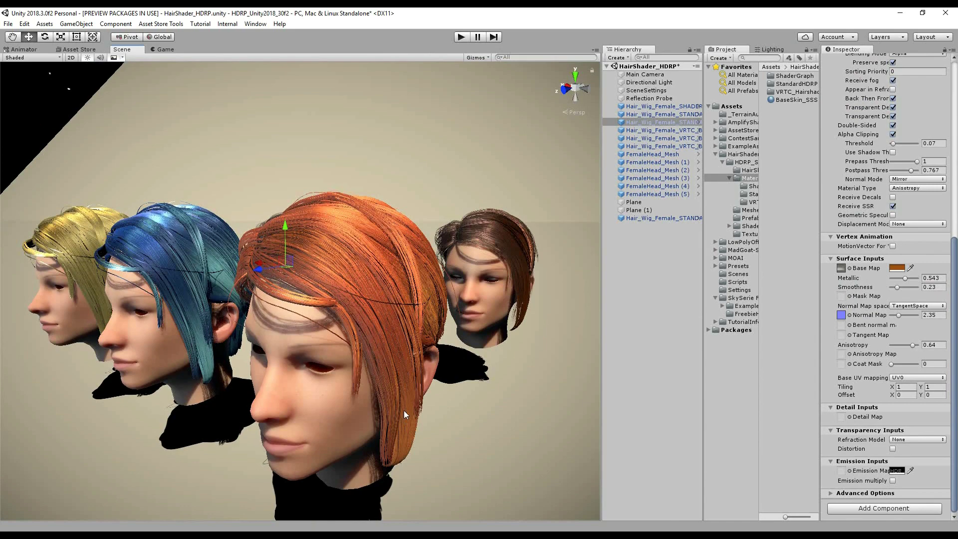
alt+drag(154, 295, 166, 237)
mouse_move(333, 253)
alt+mouse_down()
mouse_move(338, 237)
mouse_move(328, 250)
alt+mouse_up()
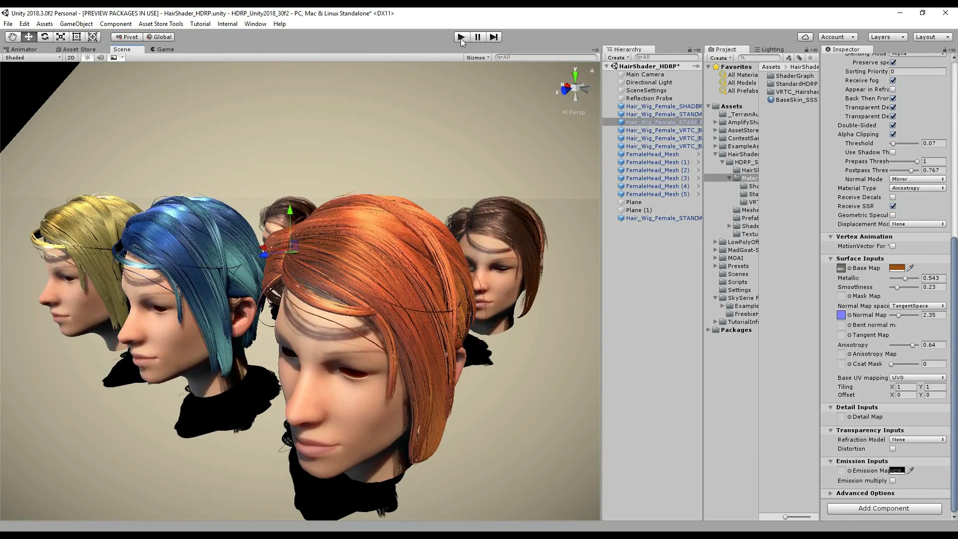
click(648, 90)
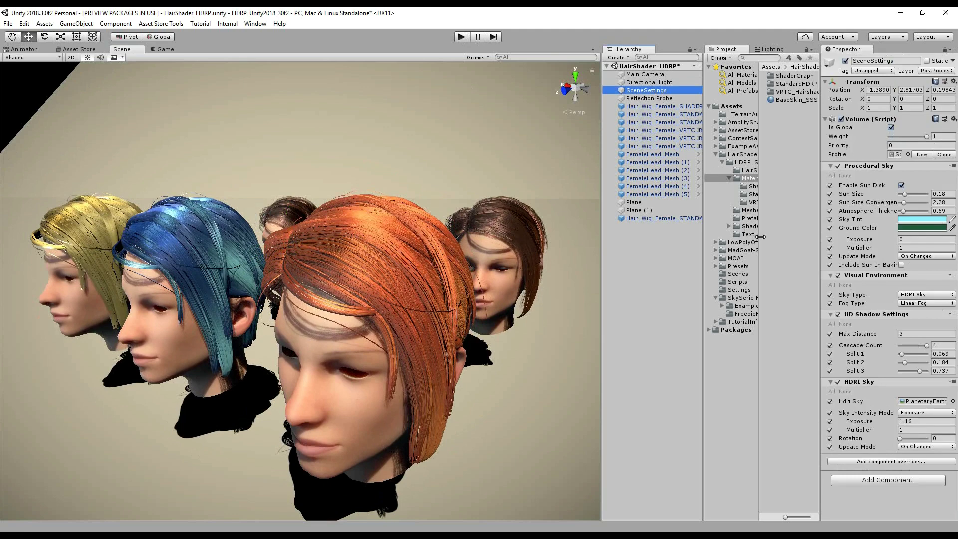
click(646, 75)
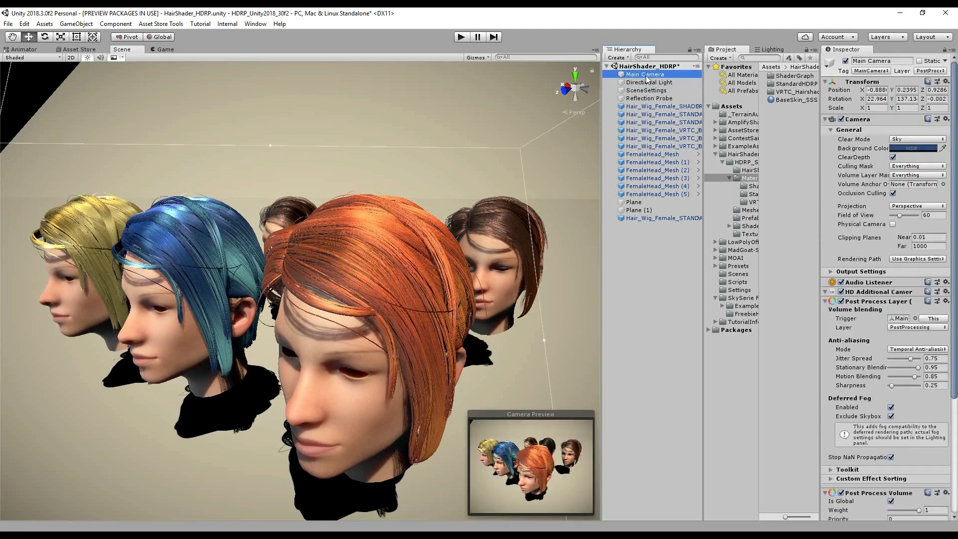
drag(820, 324, 782, 324)
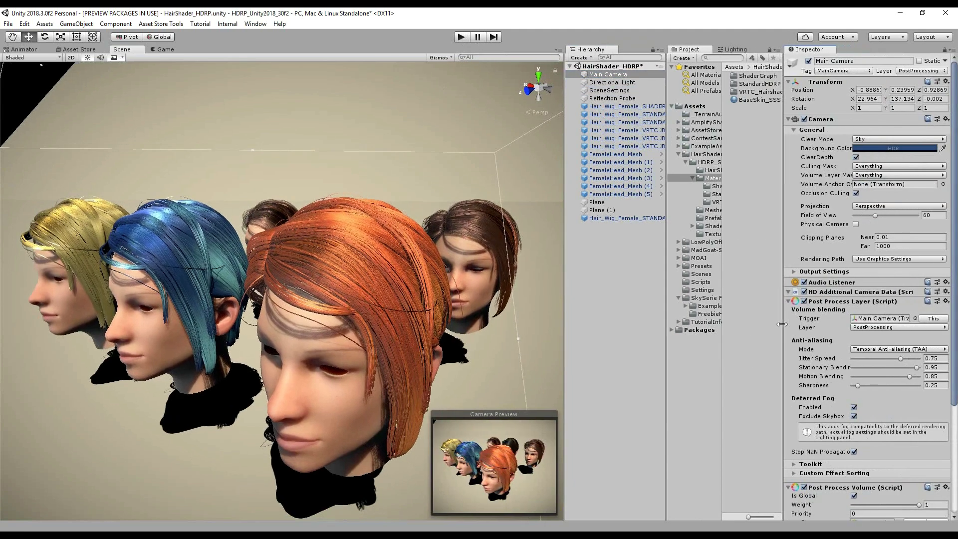
scroll(864, 339, down, 3)
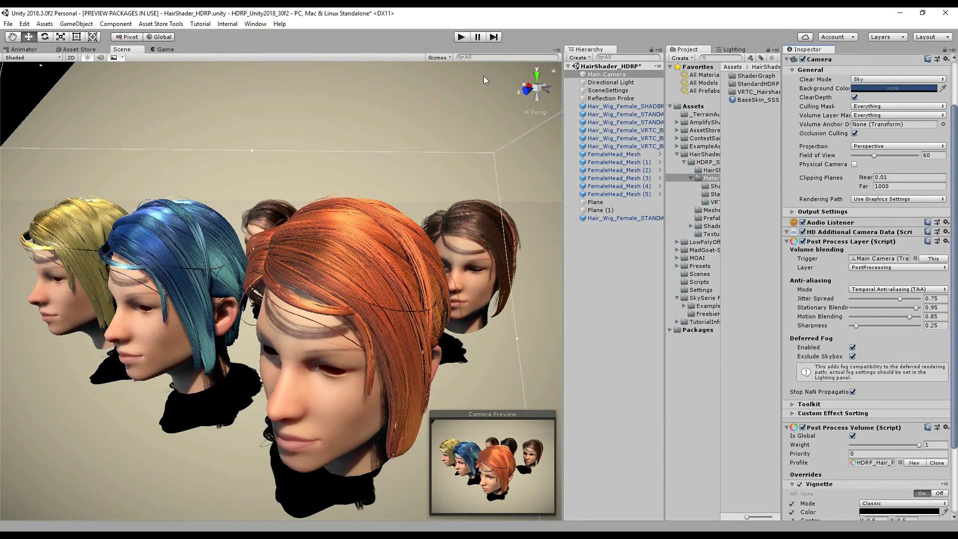
Step: Enter Play mode and widen the Inspector showing the camera's post-processing settings
click(461, 37)
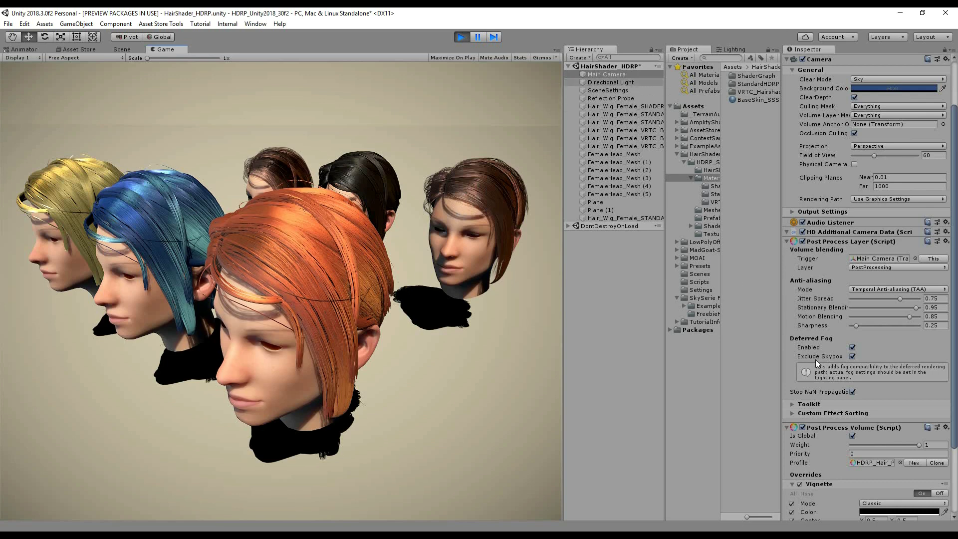
scroll(839, 423, down, 4)
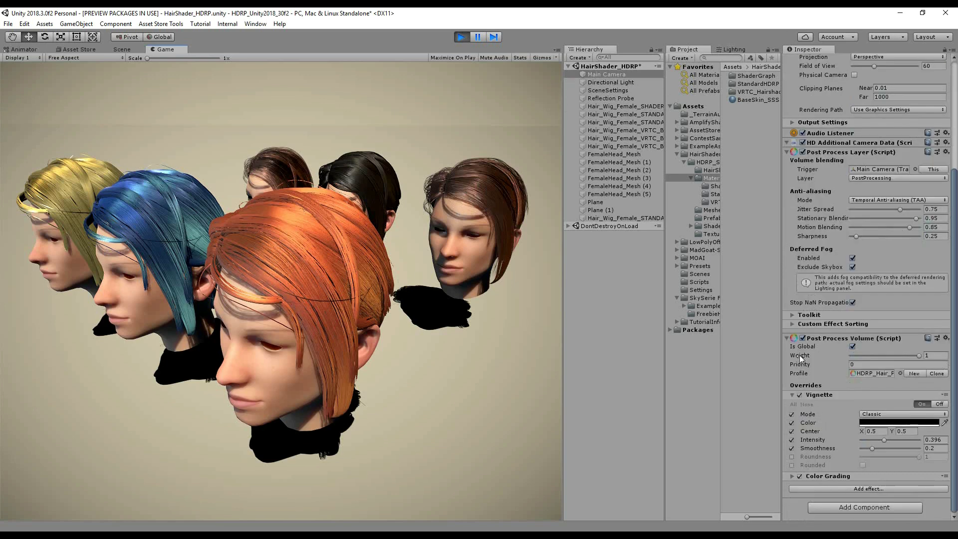
drag(782, 325, 742, 319)
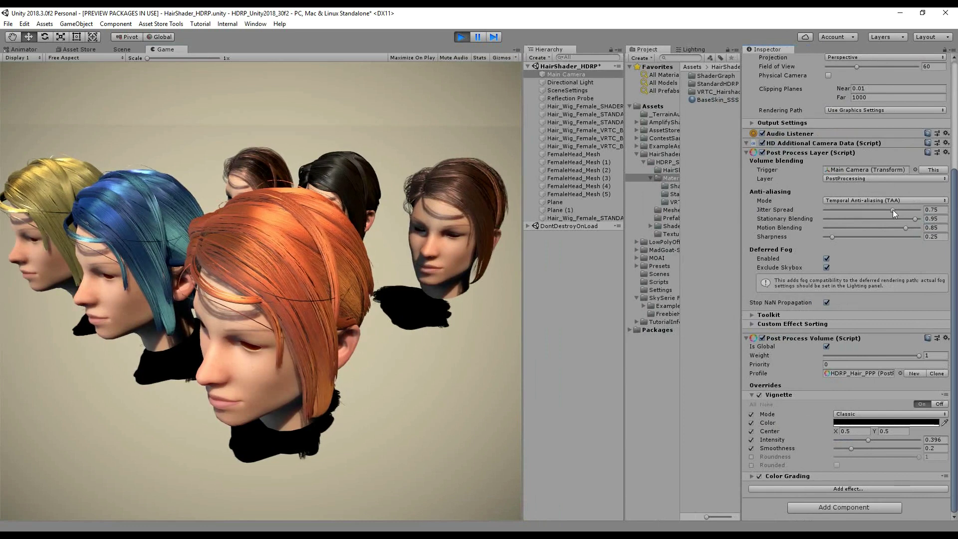
Step: Set the camera's TAA jitter 0.783, stationary blending 0.898, motion blending 0.944, sharpness 0.36
drag(892, 210, 822, 219)
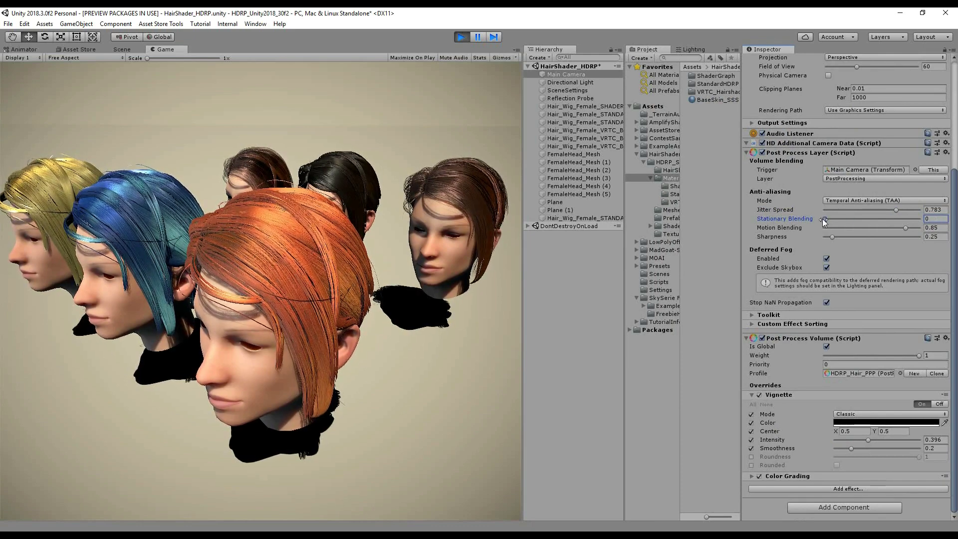
drag(822, 218, 908, 220)
mouse_move(905, 228)
mouse_down()
mouse_move(850, 228)
mouse_move(917, 227)
mouse_up()
mouse_move(834, 236)
mouse_down()
mouse_move(881, 236)
mouse_move(818, 237)
mouse_move(845, 238)
mouse_move(837, 237)
mouse_up()
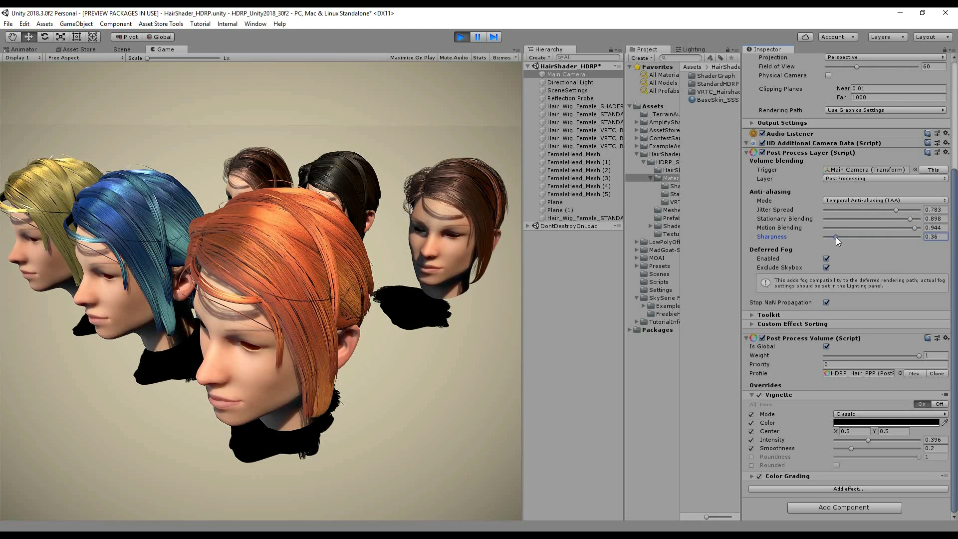
click(211, 270)
Step: Turn the camera to Rotation Y 134.73, then inspect the BaseSkin_SSS skin material
scroll(818, 99, up, 5)
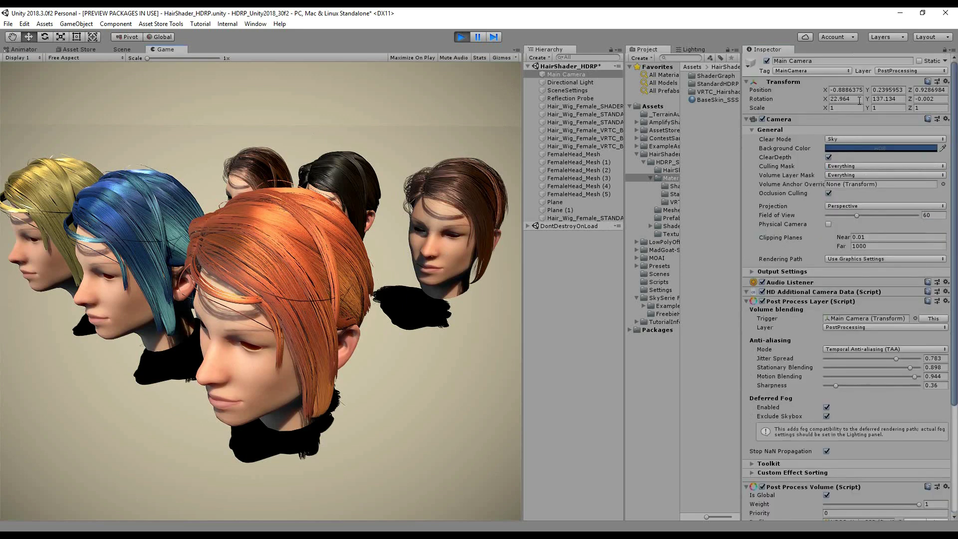
drag(866, 99, 827, 99)
click(873, 90)
text(0.6)
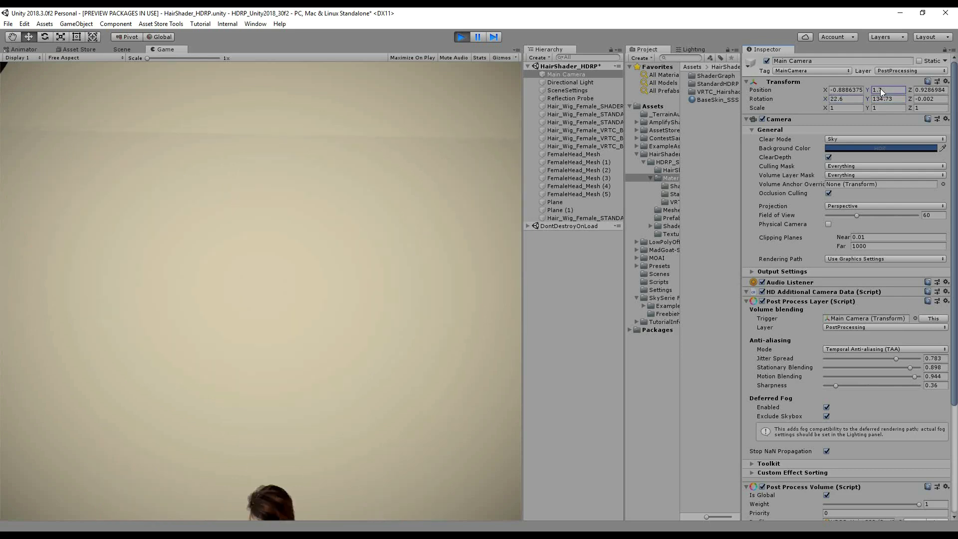
key(Escape)
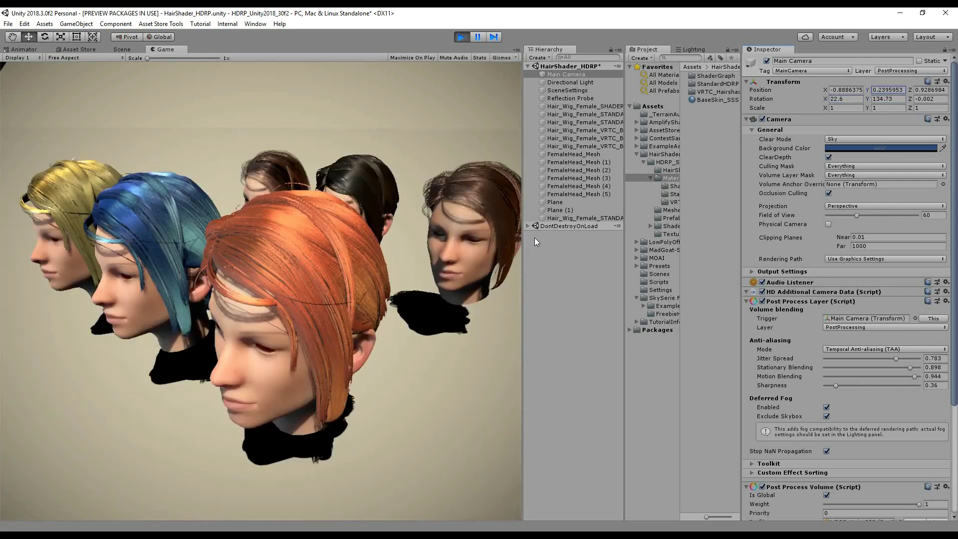
click(339, 260)
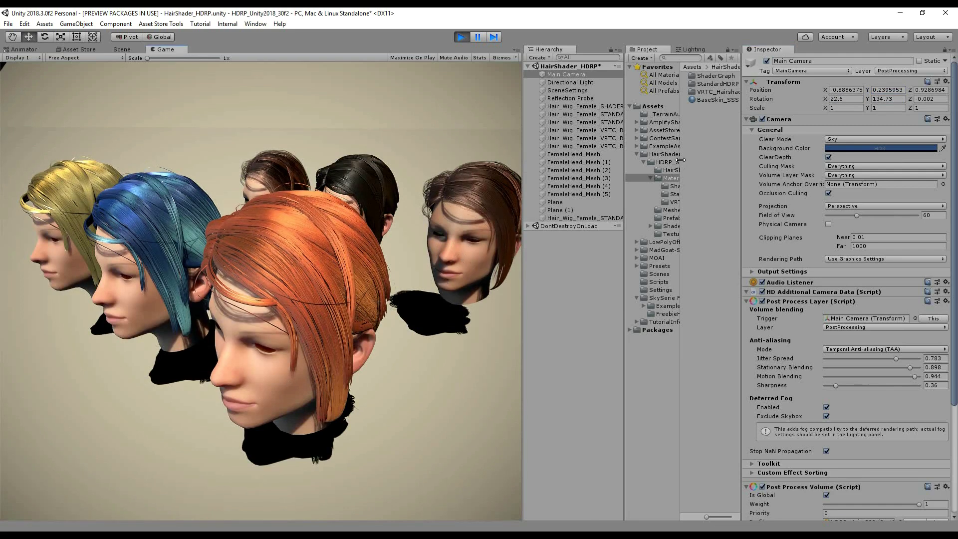
click(701, 100)
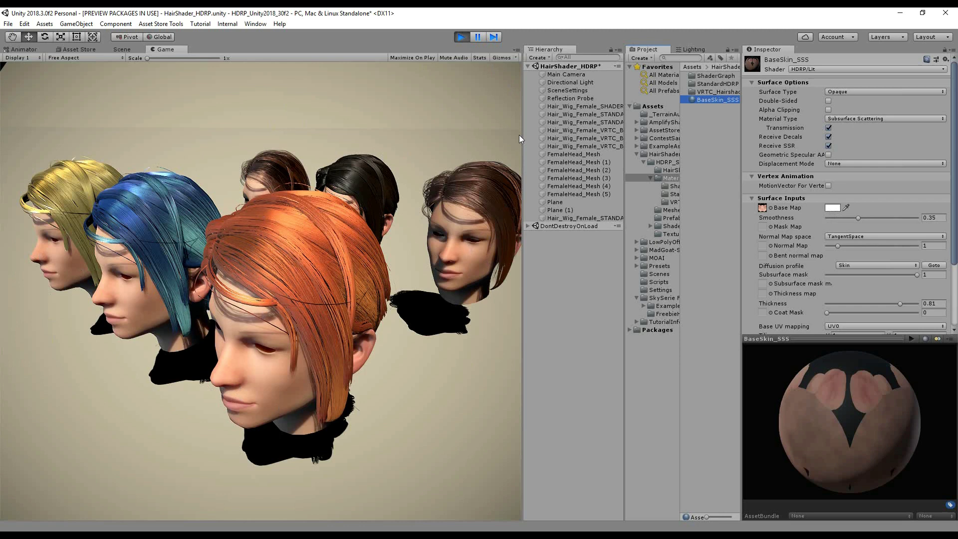
Step: Widen the Game view, then narrow it slightly, so the heads appear larger
drag(523, 136, 581, 134)
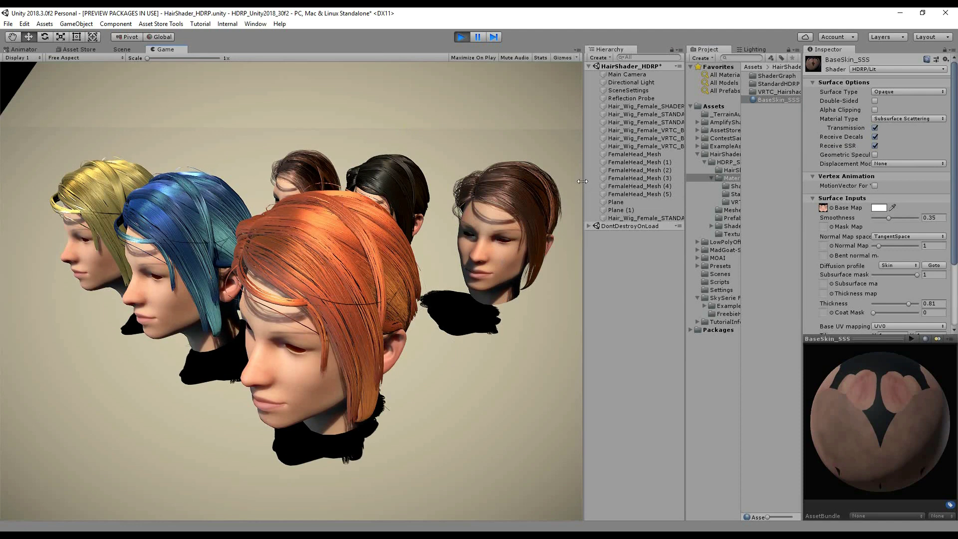
drag(572, 181, 569, 182)
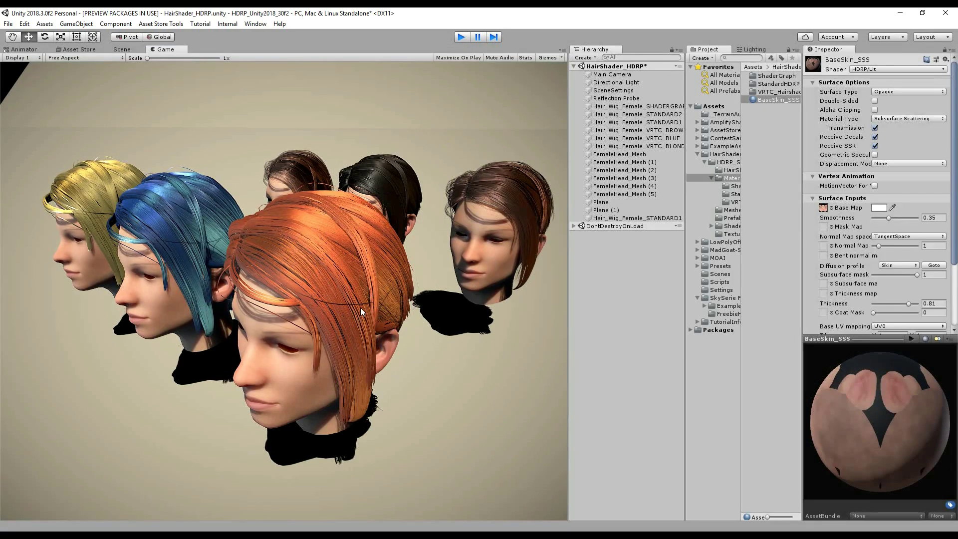
Step: Stop play mode, select the front head's brown wig and darken its gloss and root colours
key(ctrl+p)
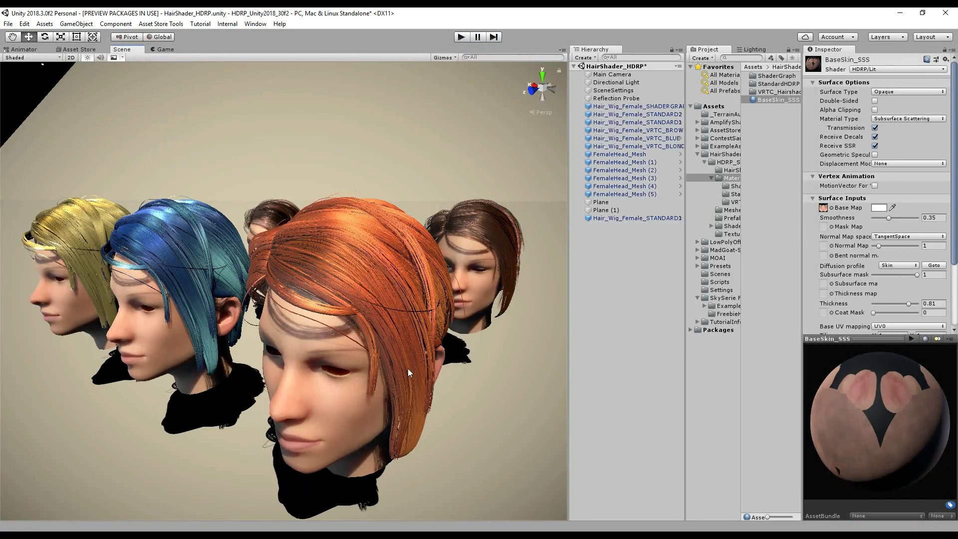
click(408, 369)
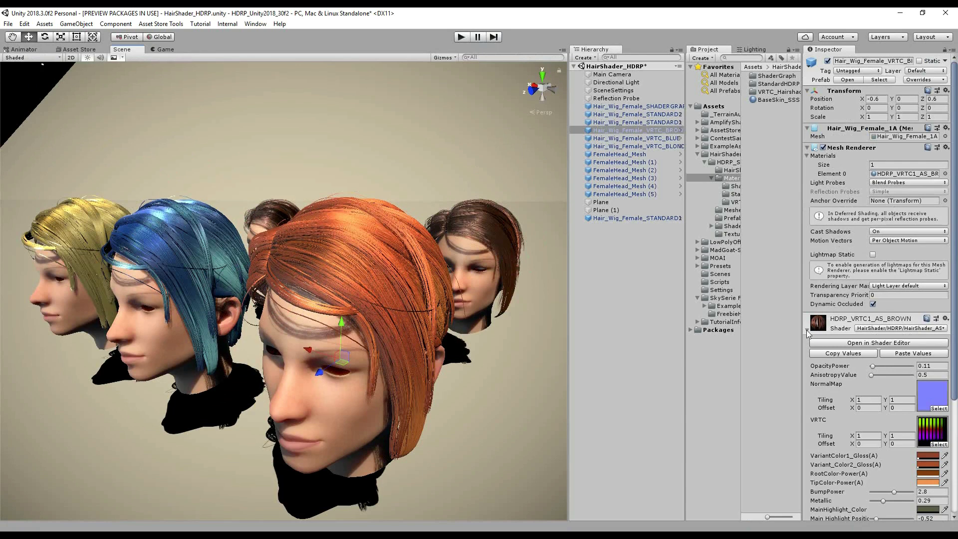
scroll(823, 338, down, 5)
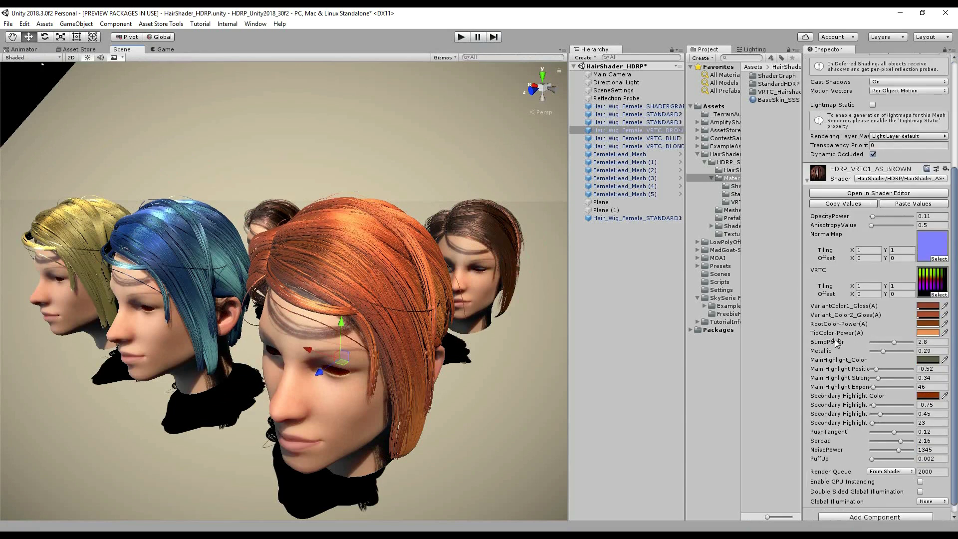
click(927, 295)
drag(606, 287, 638, 255)
click(926, 305)
click(645, 195)
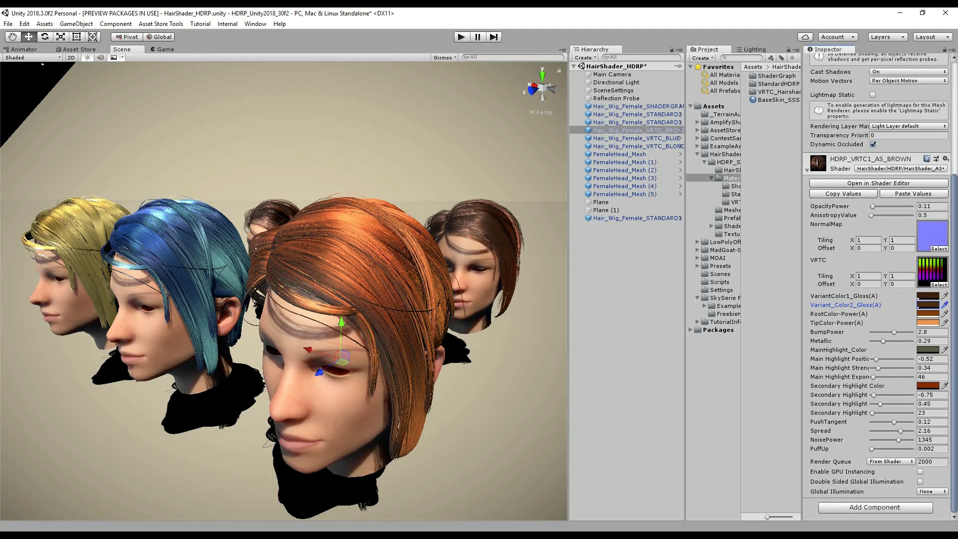
click(927, 313)
drag(610, 288, 610, 295)
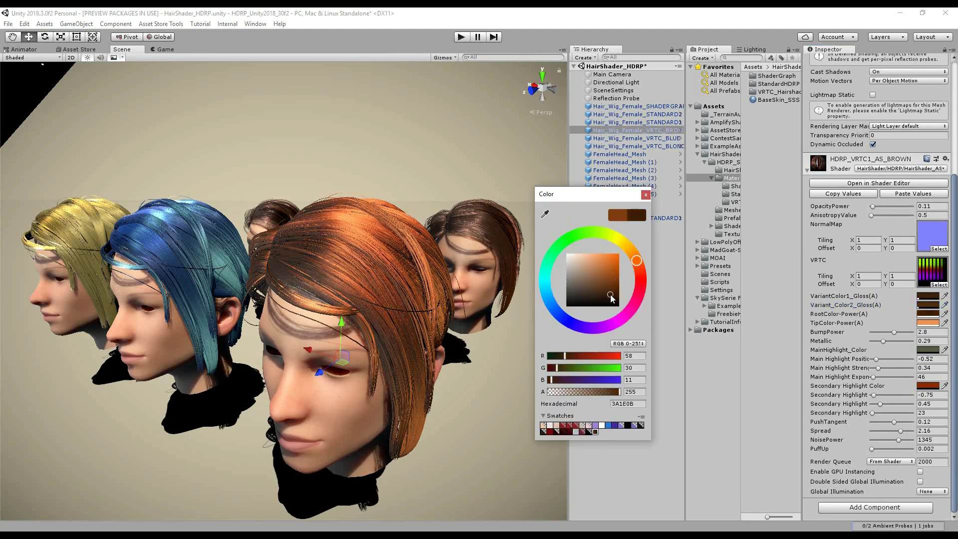
click(645, 195)
Step: Make the wig's tip colour black and darken the secondary and main highlights to deep brown
click(921, 322)
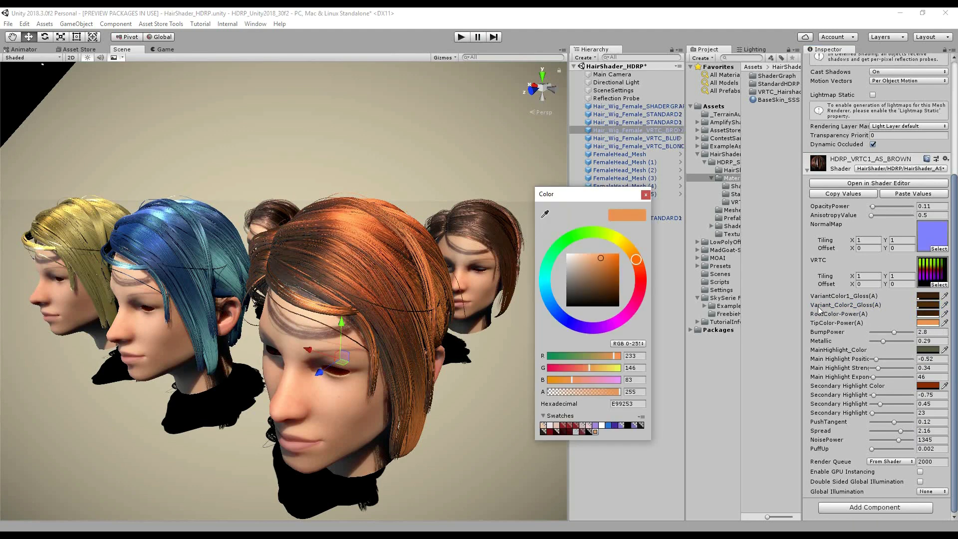
drag(600, 263, 613, 313)
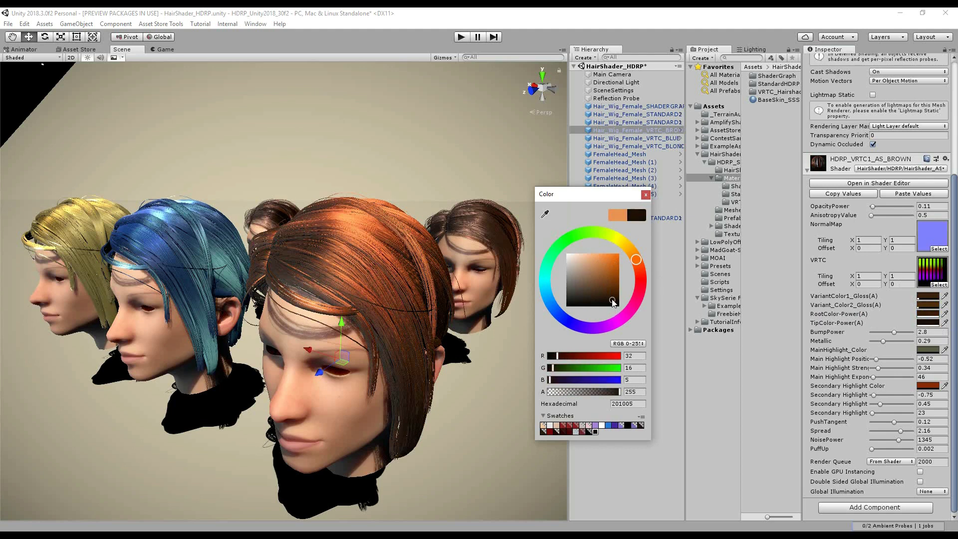
click(645, 194)
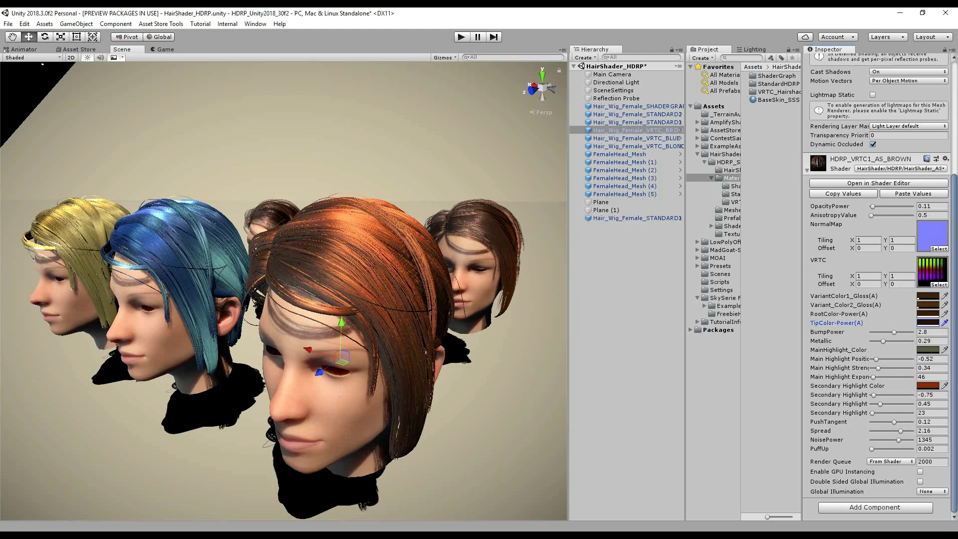
click(928, 385)
drag(596, 283, 586, 294)
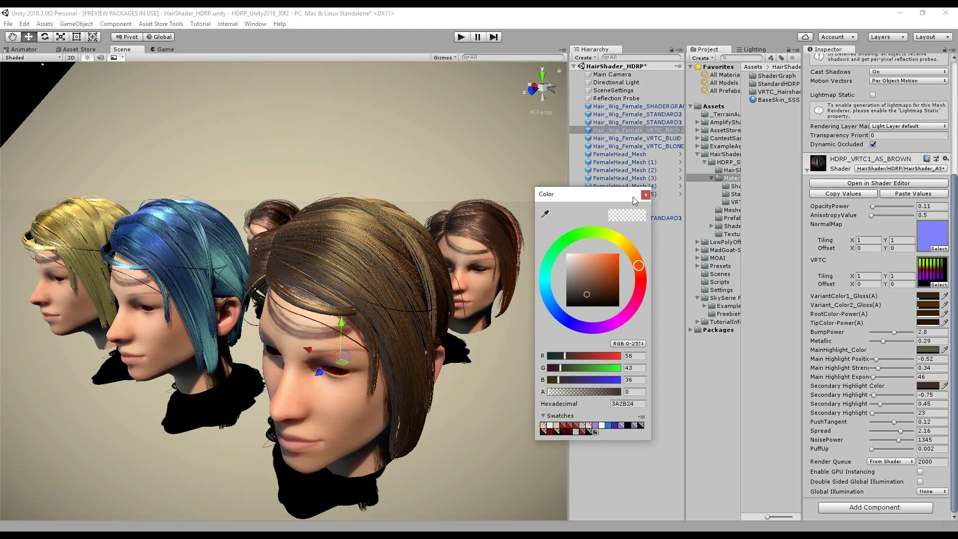
click(645, 194)
click(929, 349)
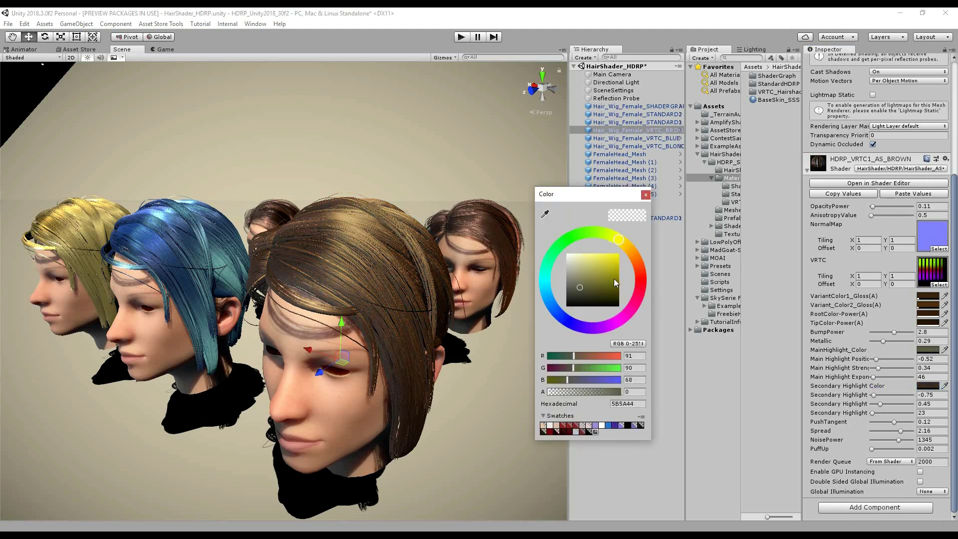
drag(597, 294, 611, 294)
click(646, 195)
alt+right_drag(479, 299, 459, 299)
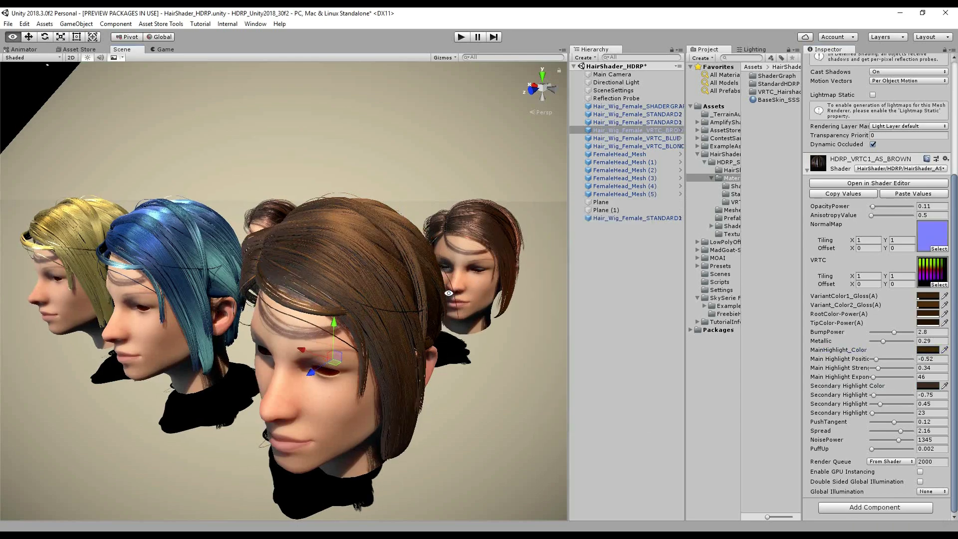
mouse_move(459, 300)
alt+mouse_down()
mouse_move(379, 302)
mouse_move(469, 312)
alt+mouse_up()
alt+right_drag(469, 312, 464, 316)
scroll(464, 317, down, 3)
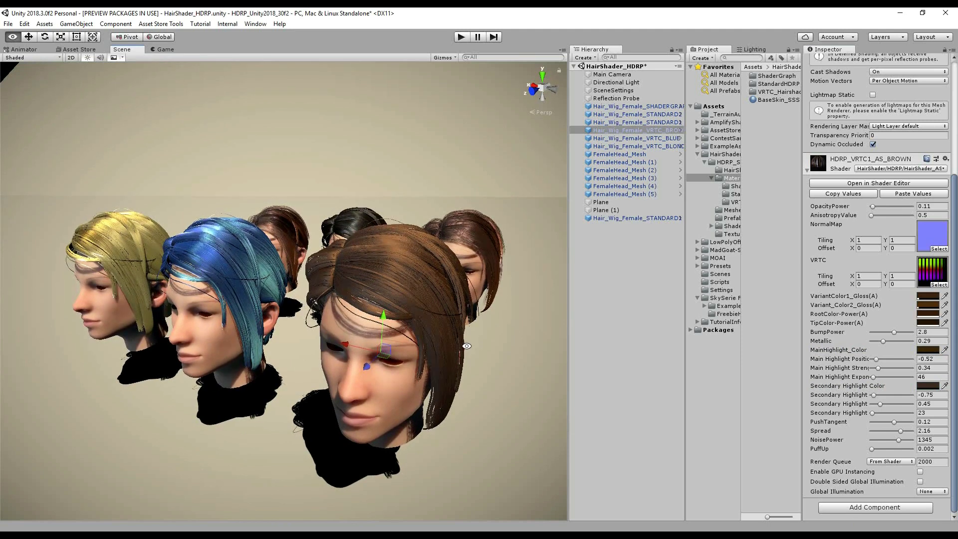
scroll(461, 337, up, 3)
Step: Set Spread 0.77, PushTangent 0.34 and AnisotropyValue 0.543, then save the HairShader_HDRP scene
mouse_move(900, 435)
mouse_down()
mouse_move(874, 435)
mouse_move(899, 423)
mouse_up()
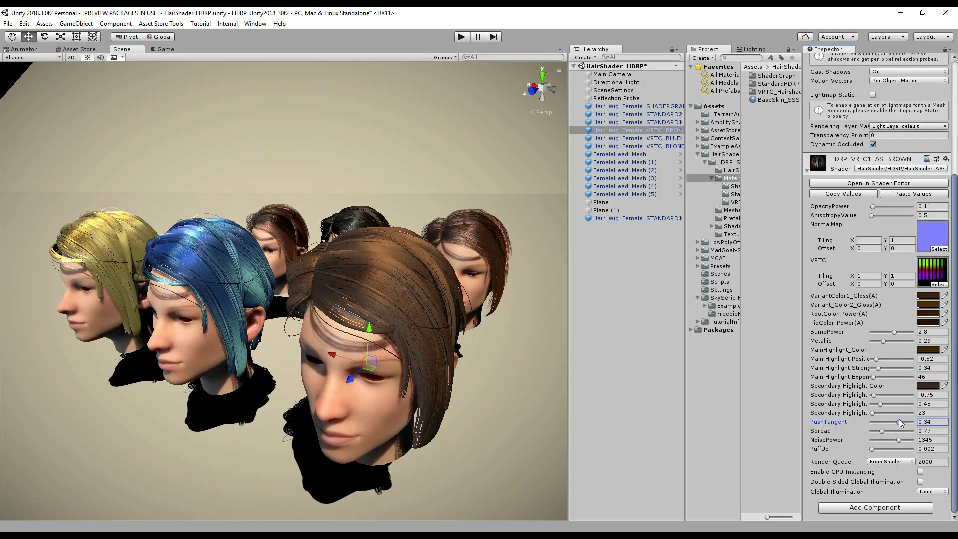
mouse_move(873, 215)
mouse_down()
mouse_move(881, 220)
mouse_move(873, 209)
mouse_up()
click(873, 208)
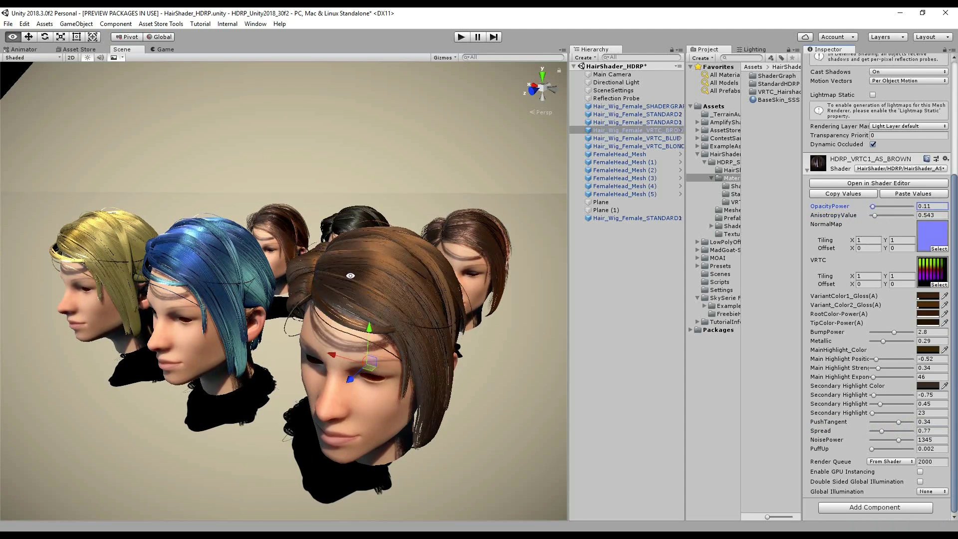
alt+drag(349, 276, 351, 298)
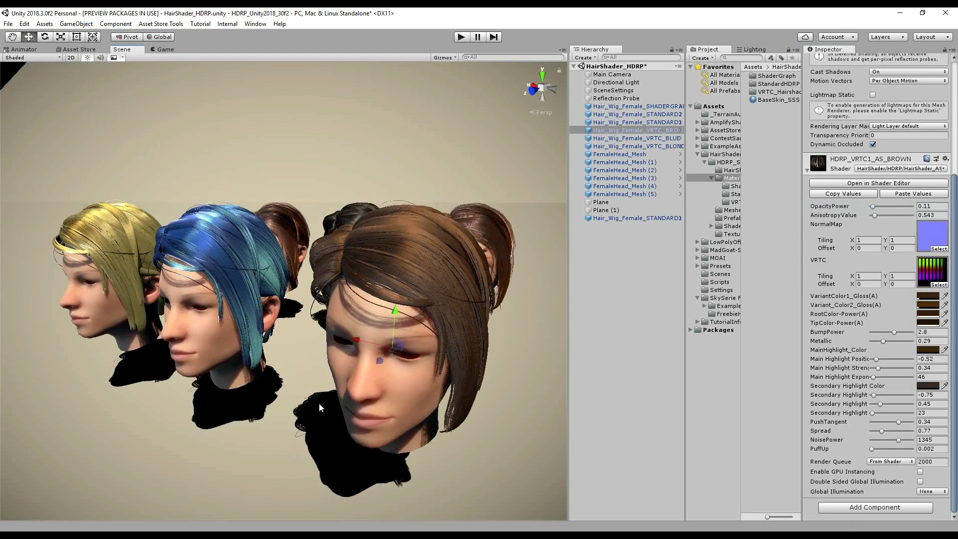
key(ctrl+s)
Step: Select SceneSettings and try an HD shadow Max Distance of 1, checking the heads' shadows
click(625, 90)
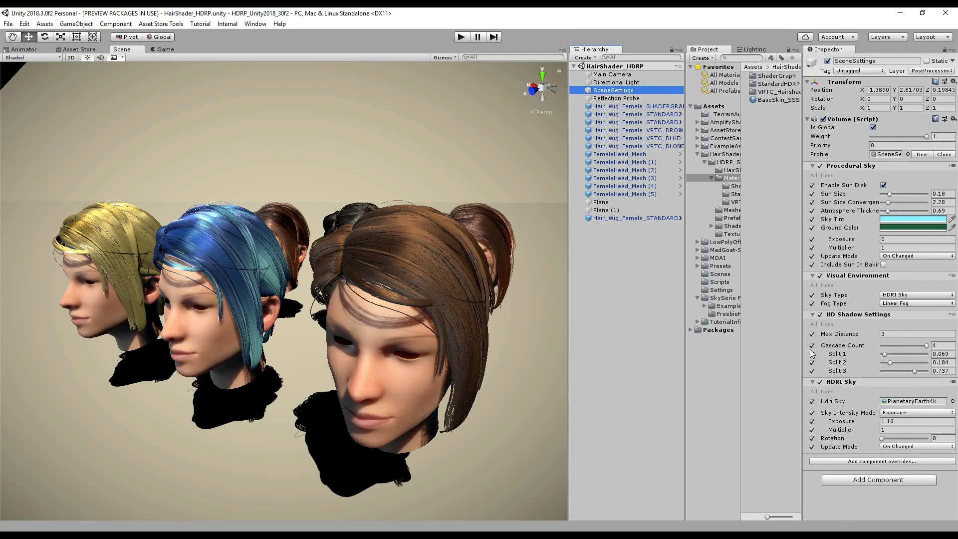
drag(801, 349, 751, 349)
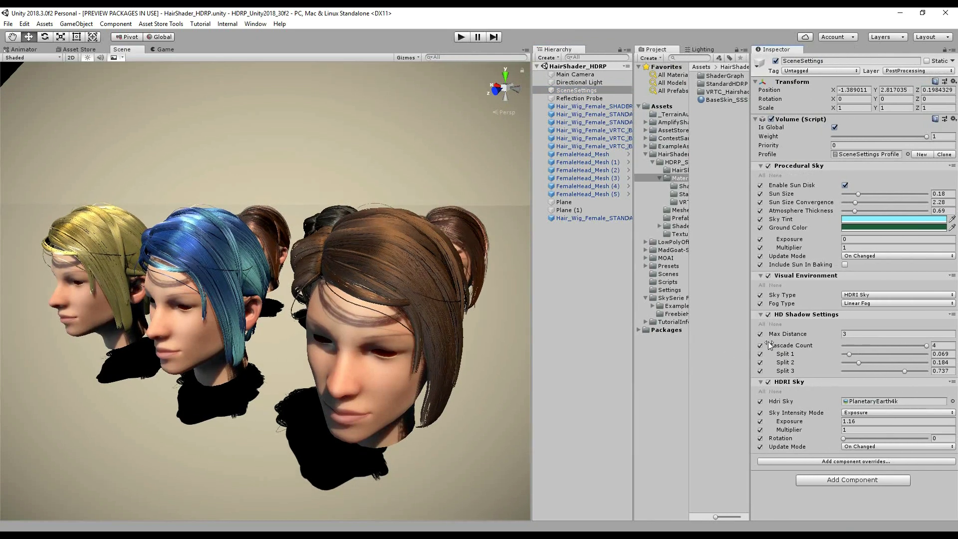
scroll(448, 251, down, 5)
alt+right_drag(449, 252, 456, 518)
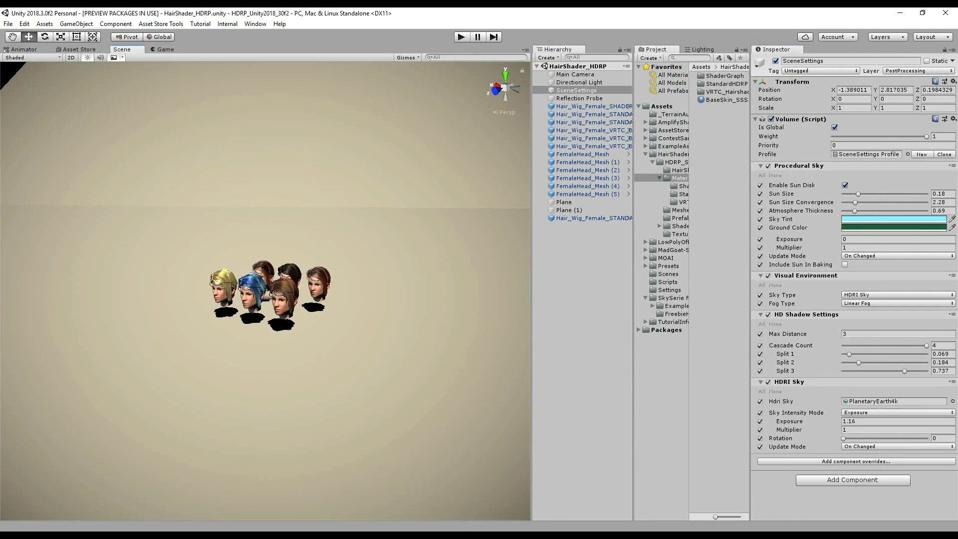
click(869, 334)
text(1)
alt+right_drag(361, 457, 404, 425)
alt+right_drag(377, 346, 328, 432)
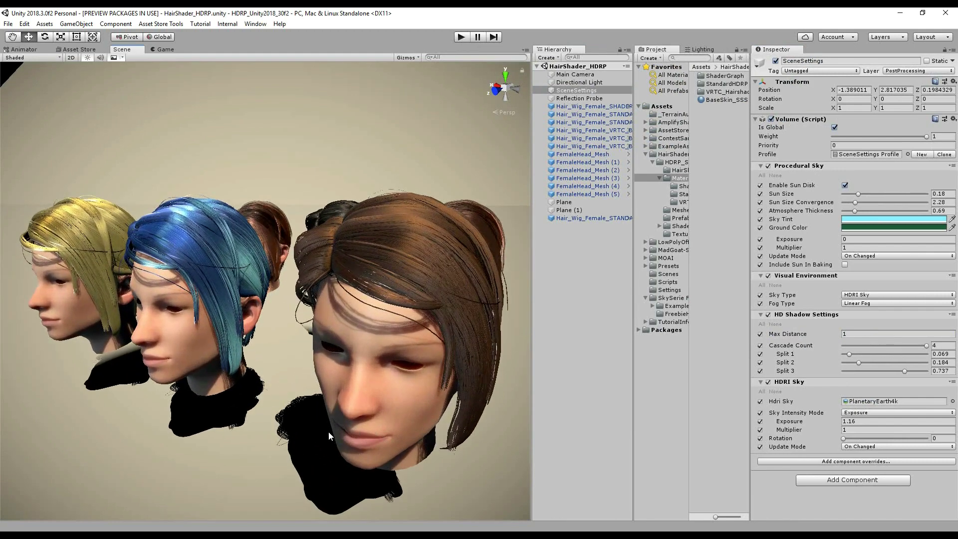
alt+drag(334, 398, 283, 392)
alt+right_drag(283, 393, 307, 371)
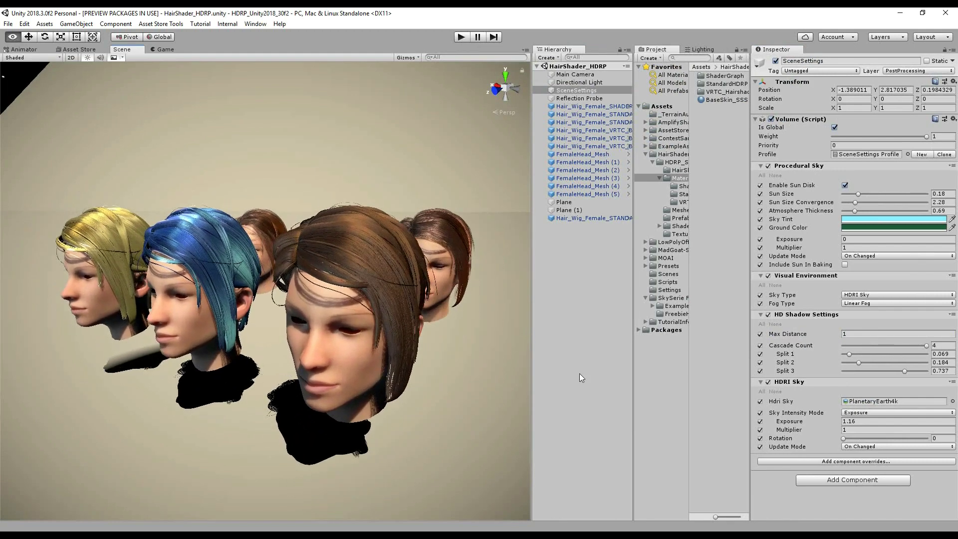
Step: Keep 4 shadow cascades, set Max Distance to 4, and select the Directional Light
drag(920, 345, 953, 351)
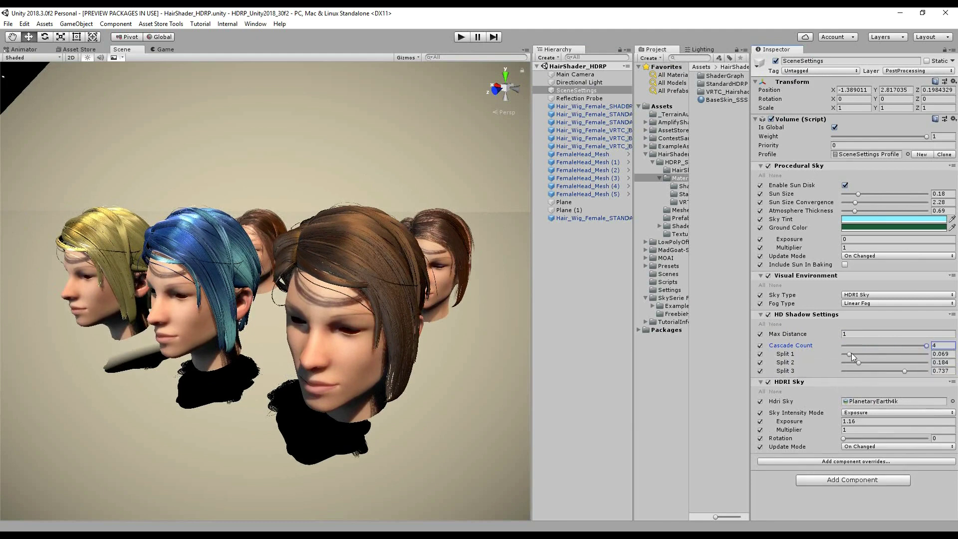
click(853, 335)
text(4)
key(Return)
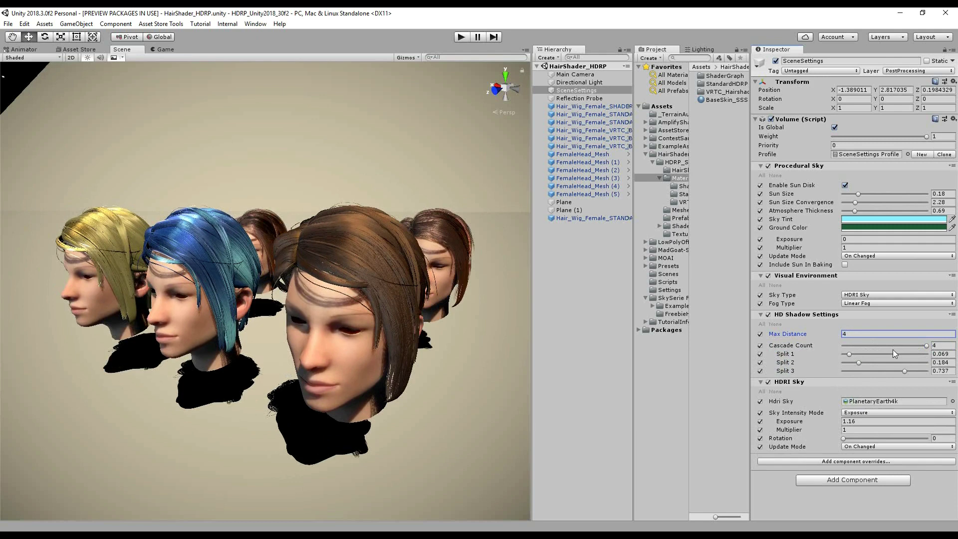
alt+right_drag(349, 340, 352, 314)
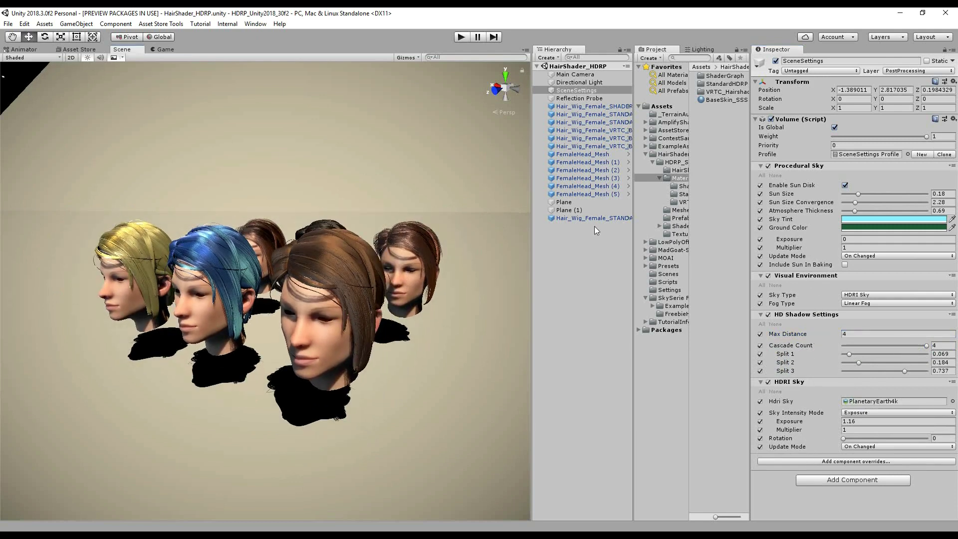
click(578, 82)
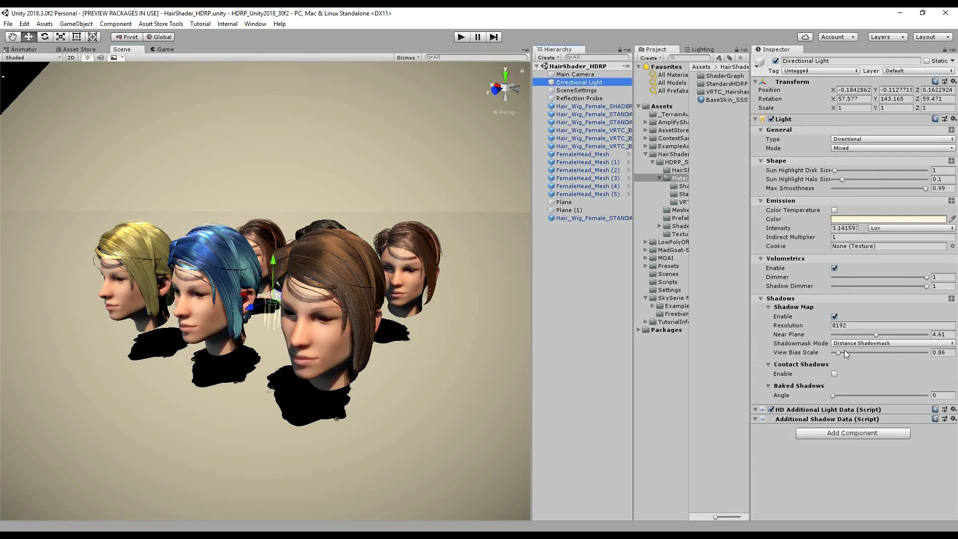
Step: On the Directional Light, raise View Bias Scale, leave Contact Shadows off, and lower the volumetric Shadow Dimmer
mouse_move(843, 352)
mouse_down()
mouse_move(863, 351)
mouse_move(839, 357)
mouse_up()
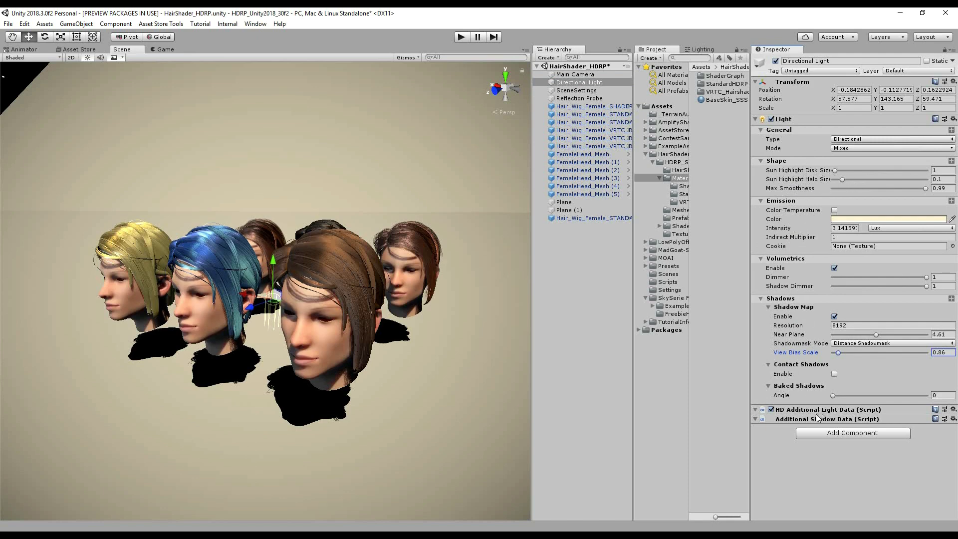
click(754, 410)
click(755, 419)
click(834, 373)
click(834, 374)
mouse_move(919, 285)
mouse_down()
mouse_move(839, 289)
mouse_move(899, 291)
mouse_move(807, 275)
mouse_move(894, 286)
mouse_move(910, 273)
mouse_up()
click(835, 268)
click(835, 268)
click(873, 278)
Step: Reselect SceneSettings, widen the Scene viewport, and zoom and orbit to reframe the row of heads
click(576, 91)
alt+right_drag(355, 269, 359, 348)
alt+middle_drag(359, 348, 338, 338)
alt+drag(337, 337, 369, 316)
scroll(372, 317, up, 1)
drag(532, 316, 601, 316)
alt+drag(410, 309, 373, 345)
Step: Orbit and zoom the Scene view to settle on the row of heads
alt+right_drag(373, 346, 378, 355)
alt+drag(377, 356, 345, 356)
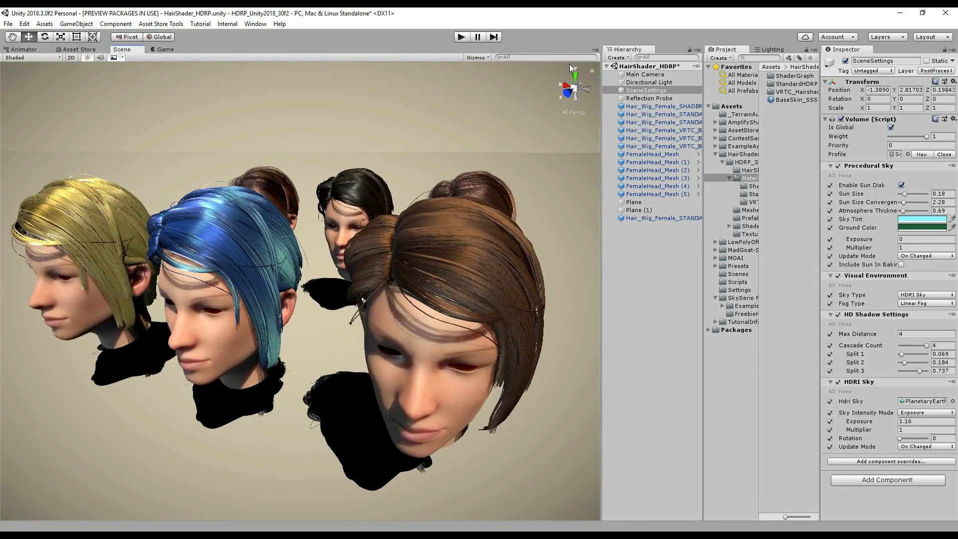
alt+drag(414, 132, 417, 135)
Step: Select Main Camera, switch to the Game view, and enter play mode
click(644, 74)
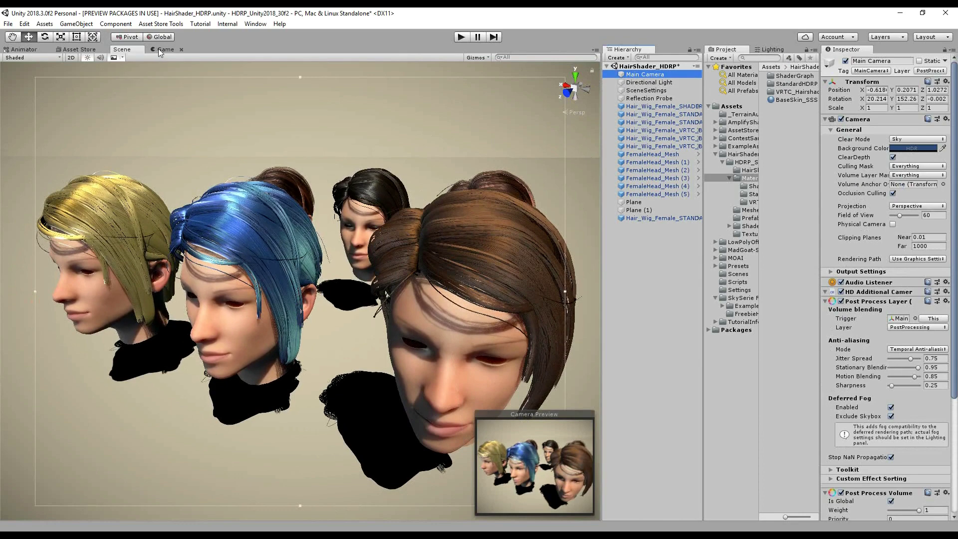
click(157, 49)
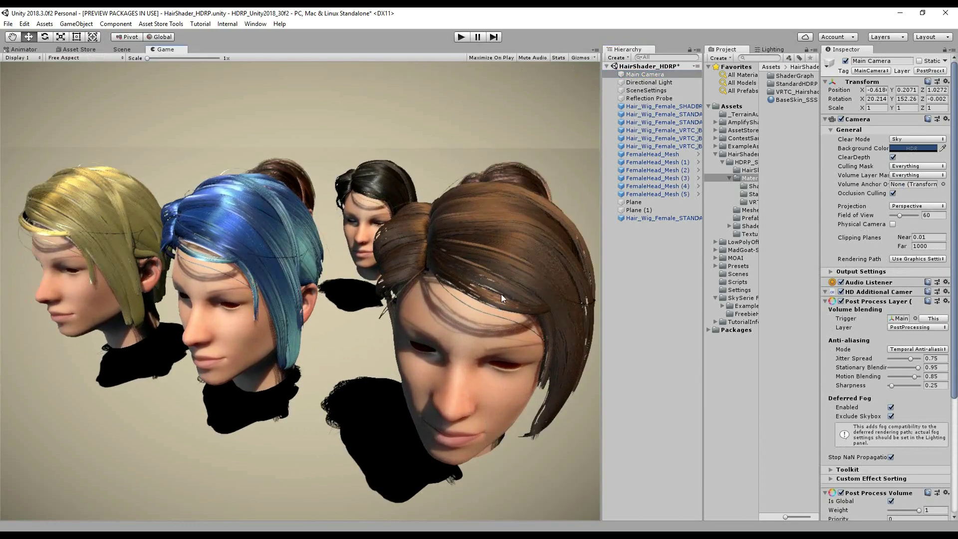
click(462, 39)
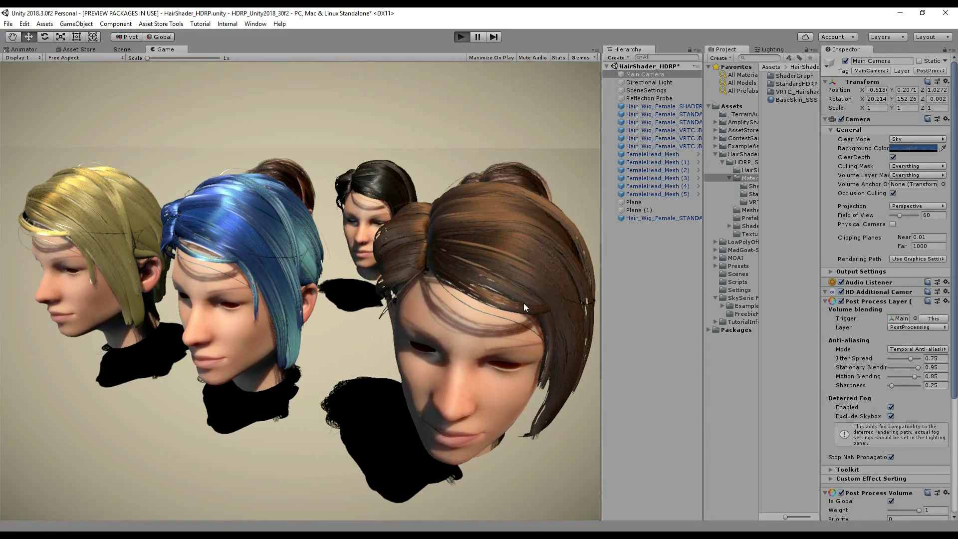